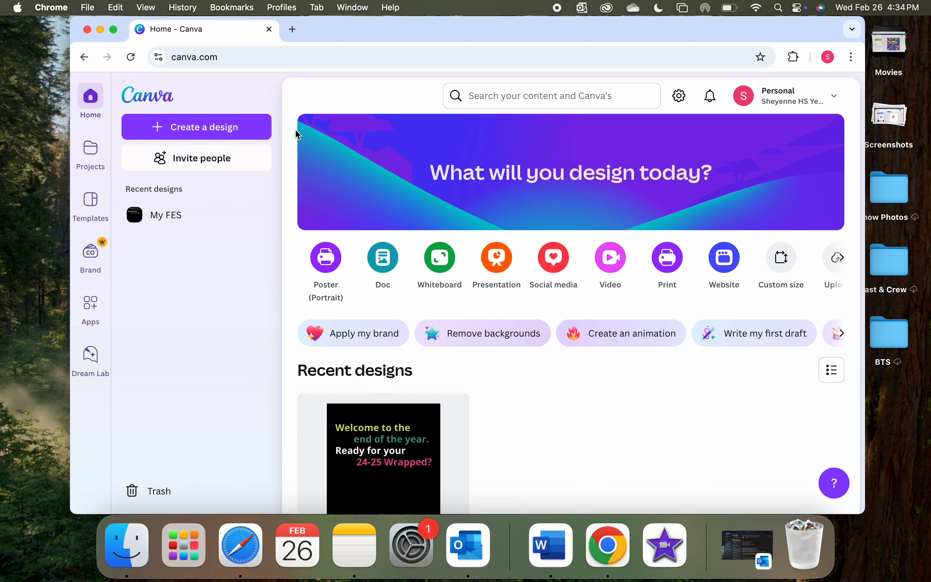
{"action": "left_click", "coordinate": [821, 94]}
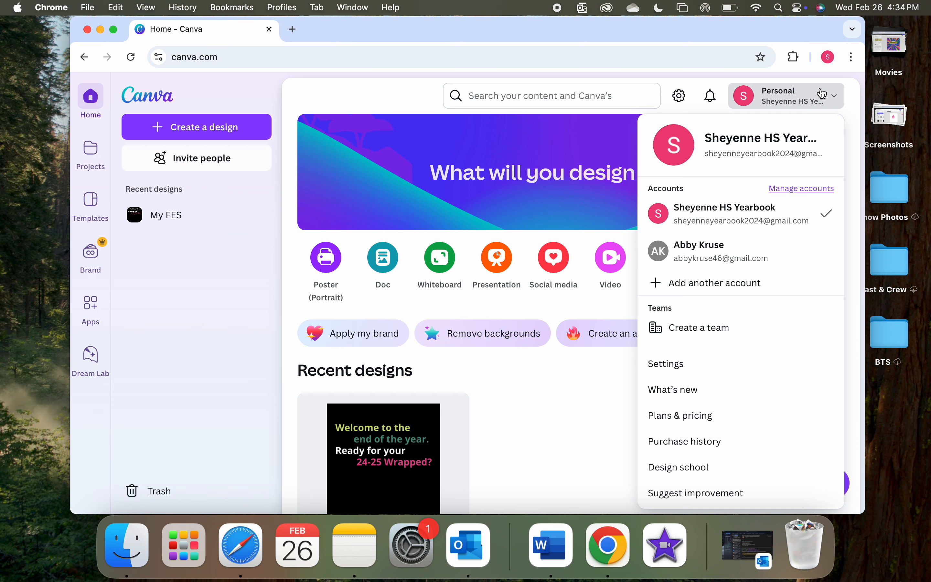
{"action": "left_click", "coordinate": [817, 103]}
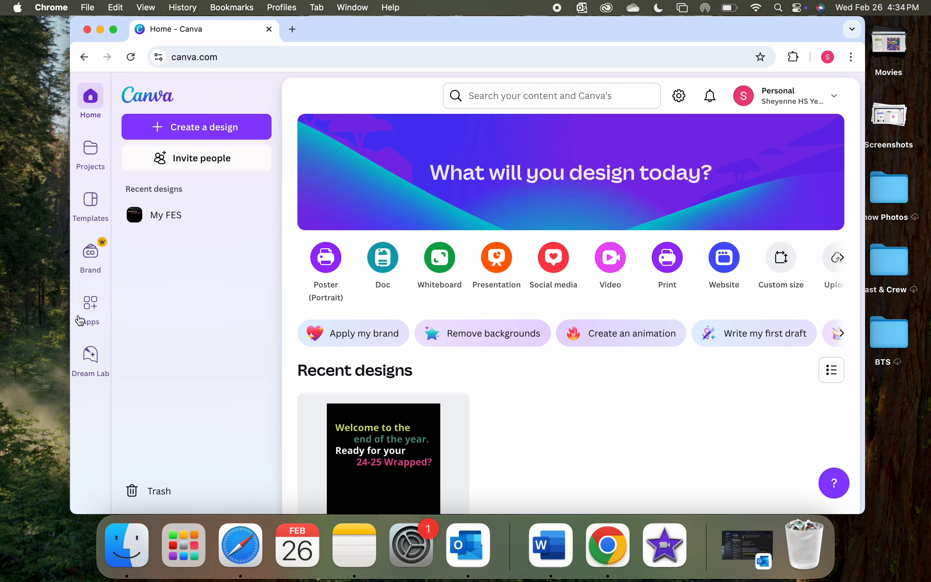
Browse the template library categories, including the Instagram post templates
{"action": "left_click", "coordinate": [101, 197]}
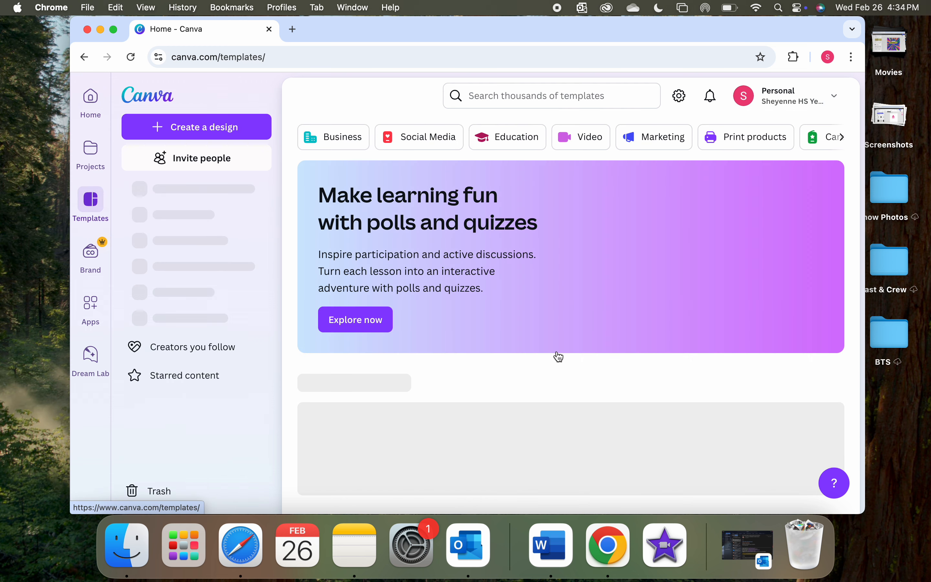
{"action": "scroll", "coordinate": [553, 378], "scroll_direction": "down", "scroll_amount": 3}
{"action": "scroll", "coordinate": [553, 378], "scroll_direction": "down", "scroll_amount": 3}
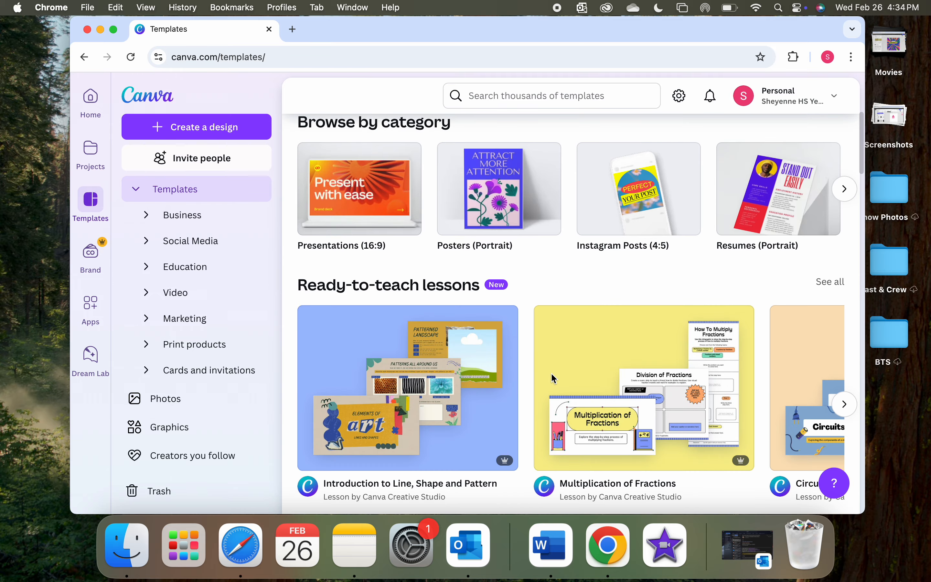
{"action": "scroll", "coordinate": [553, 378], "scroll_direction": "down", "scroll_amount": 15}
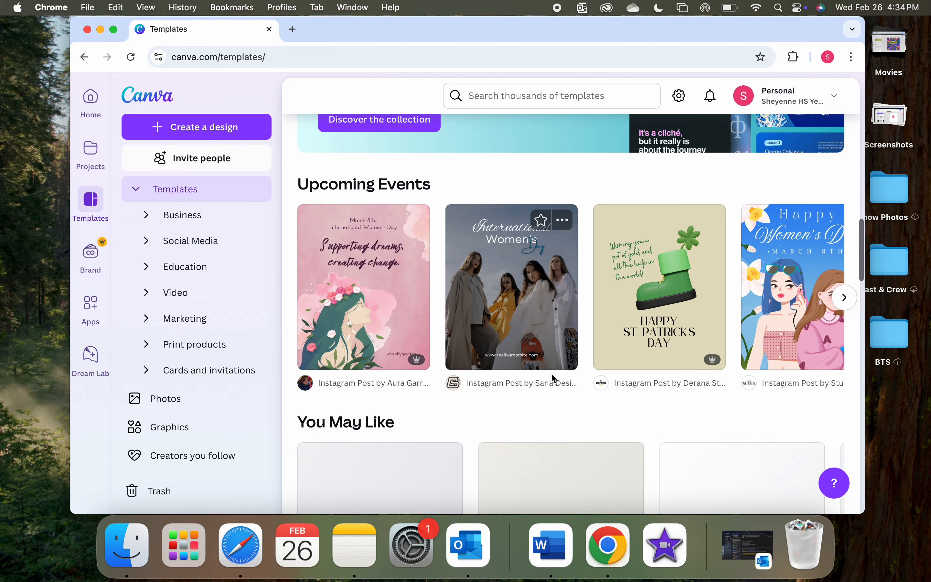
{"action": "scroll", "coordinate": [553, 379], "scroll_direction": "up", "scroll_amount": 15}
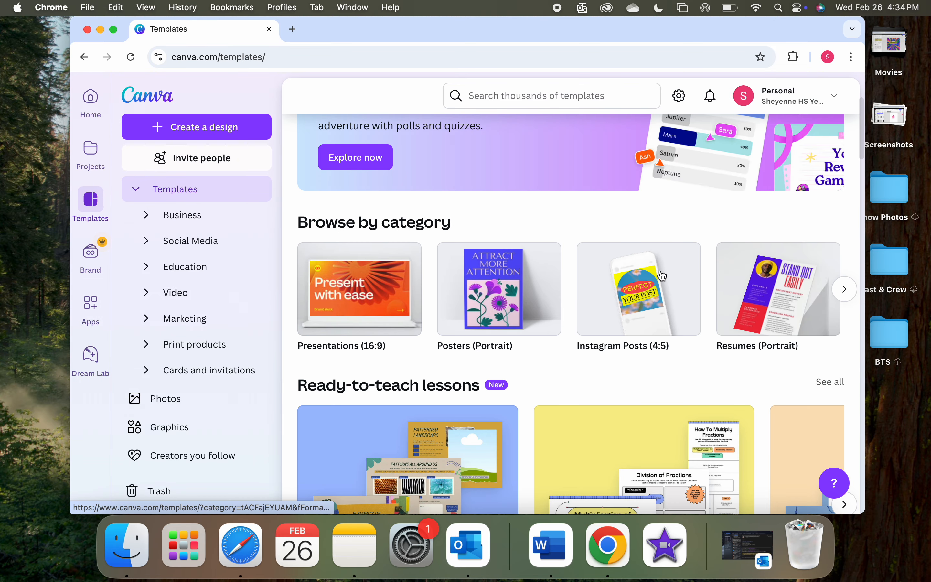
{"action": "left_click", "coordinate": [662, 275]}
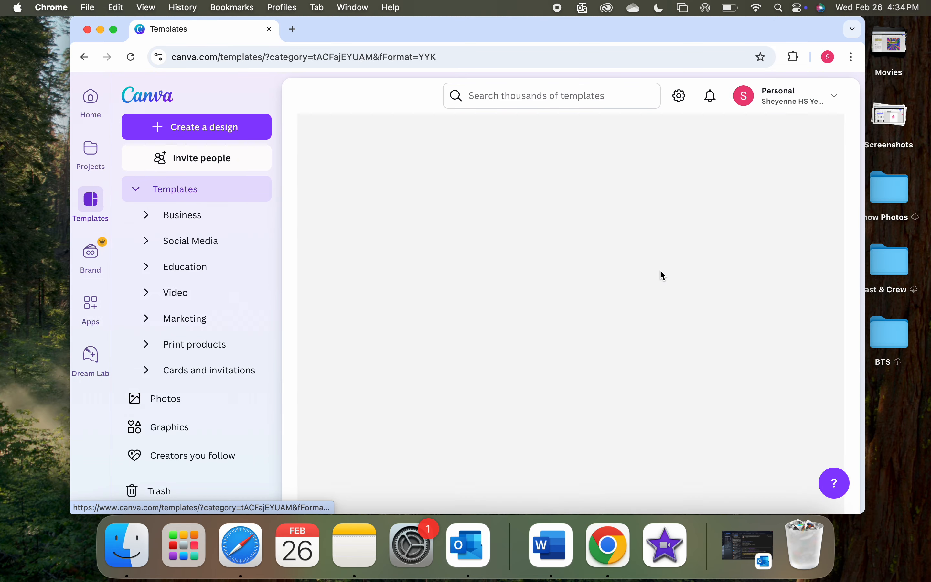
{"action": "scroll", "coordinate": [551, 378], "scroll_direction": "down", "scroll_amount": 7}
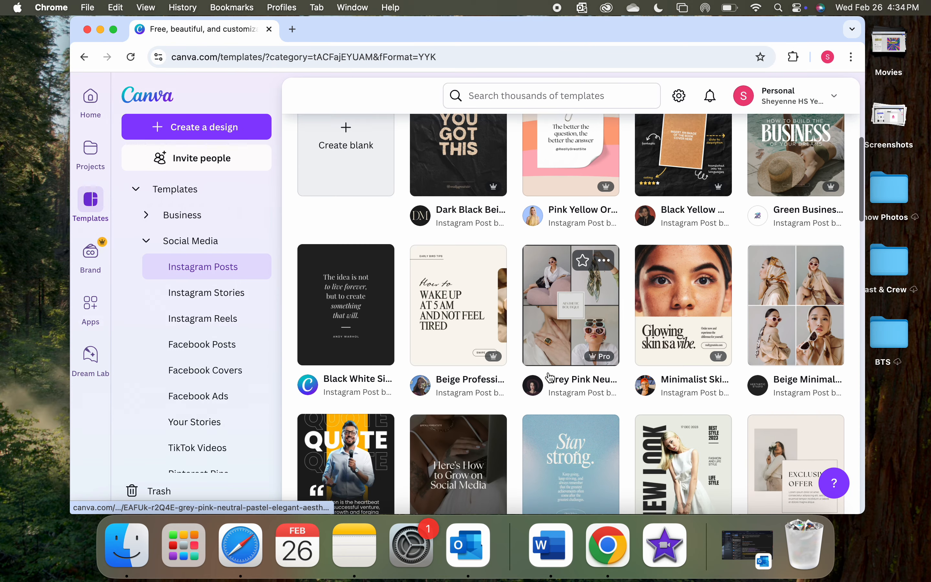
{"action": "scroll", "coordinate": [550, 376], "scroll_direction": "down", "scroll_amount": 5}
{"action": "scroll", "coordinate": [541, 200], "scroll_direction": "up", "scroll_amount": 15}
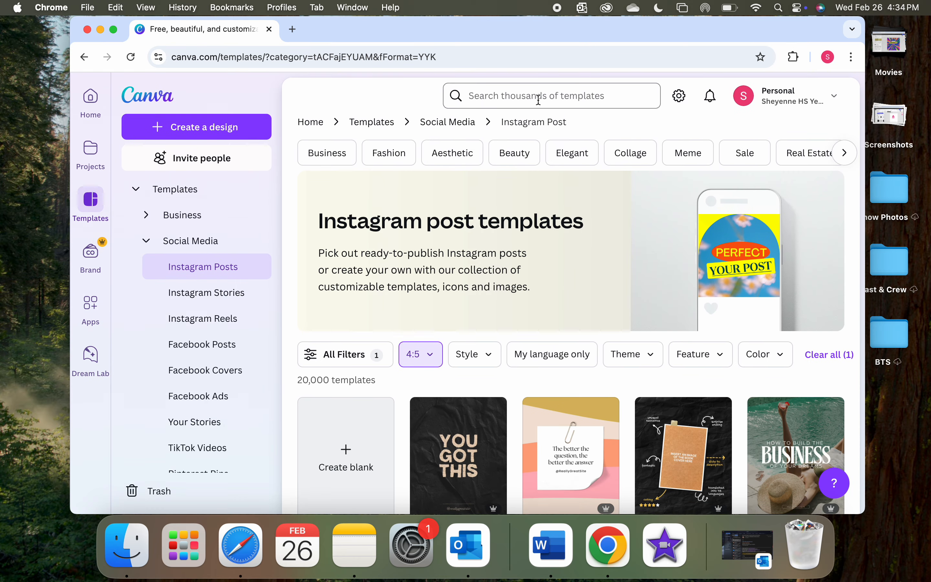
Search the templates for "spotify wrapped"
{"action": "left_click", "coordinate": [541, 97]}
{"action": "left_click", "coordinate": [389, 130]}
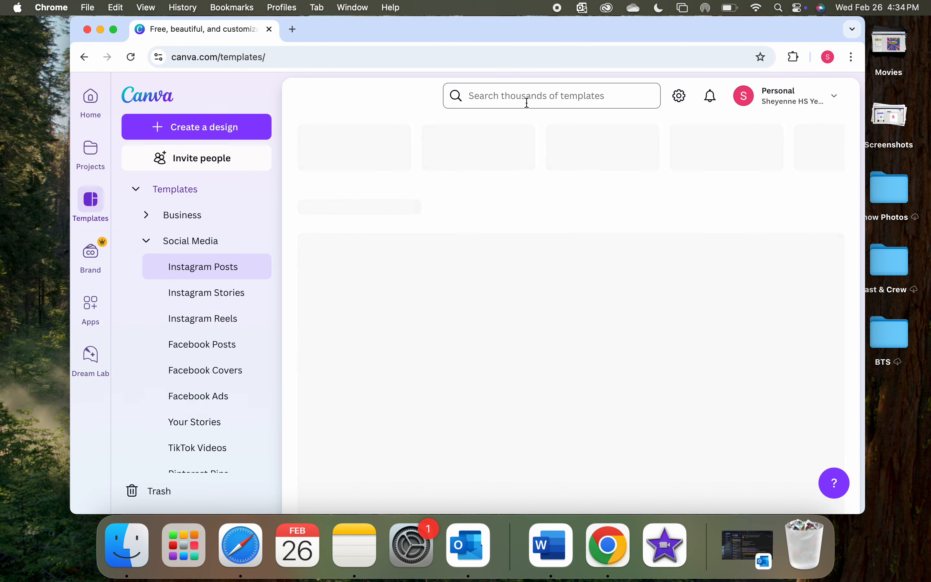
{"action": "left_click", "coordinate": [526, 97]}
{"action": "type", "text": "spotify "}
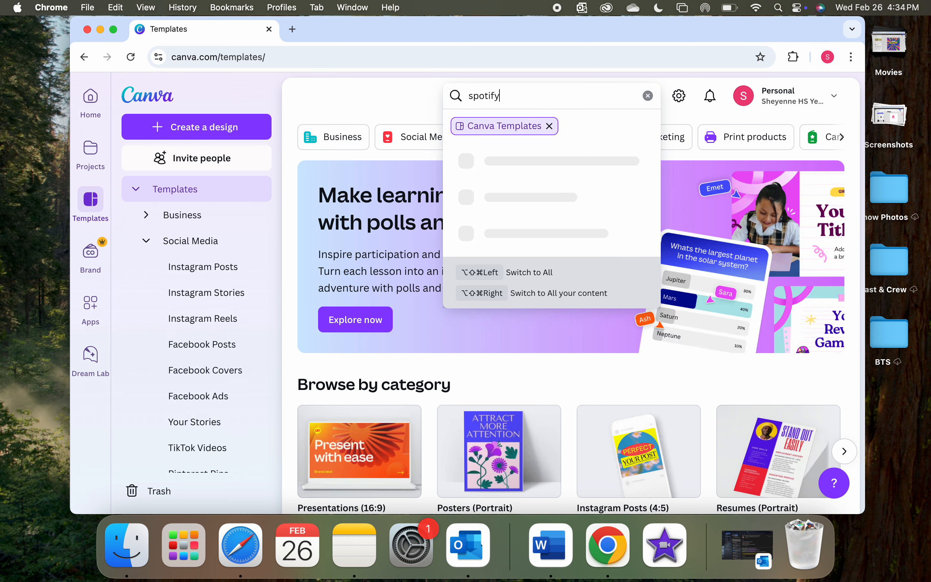
{"action": "type", "text": "wr"}
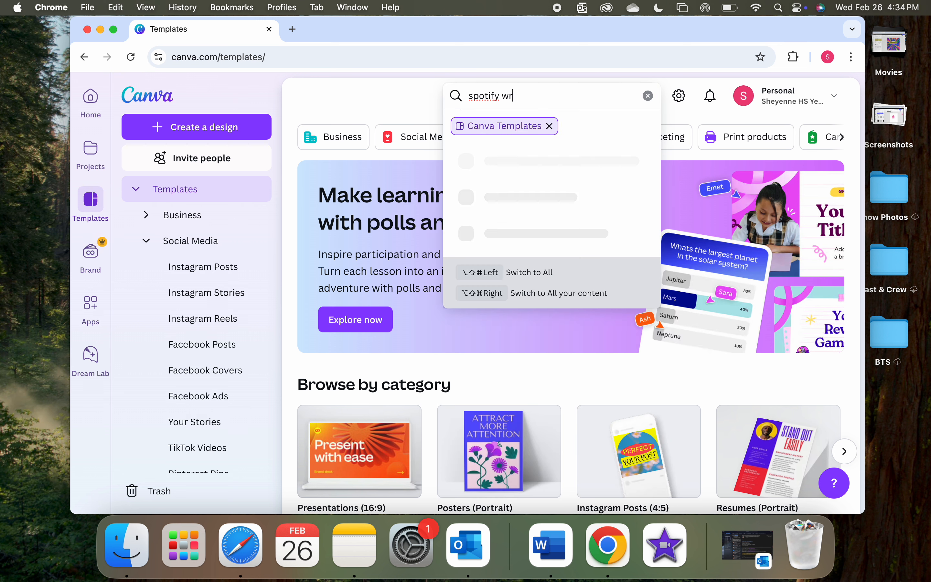
{"action": "type", "text": "apped"}
{"action": "key", "text": "Return"}
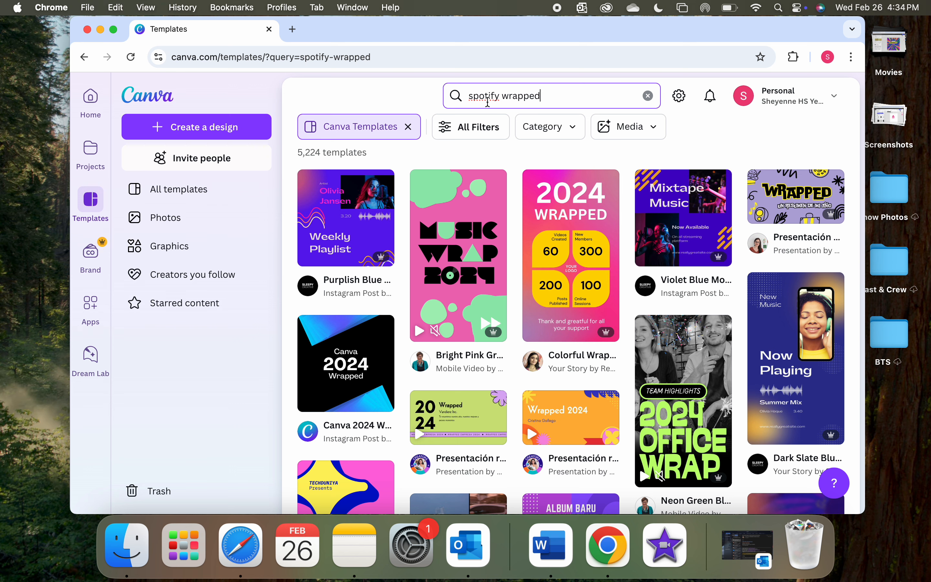
{"action": "scroll", "coordinate": [527, 251], "scroll_direction": "down", "scroll_amount": 8}
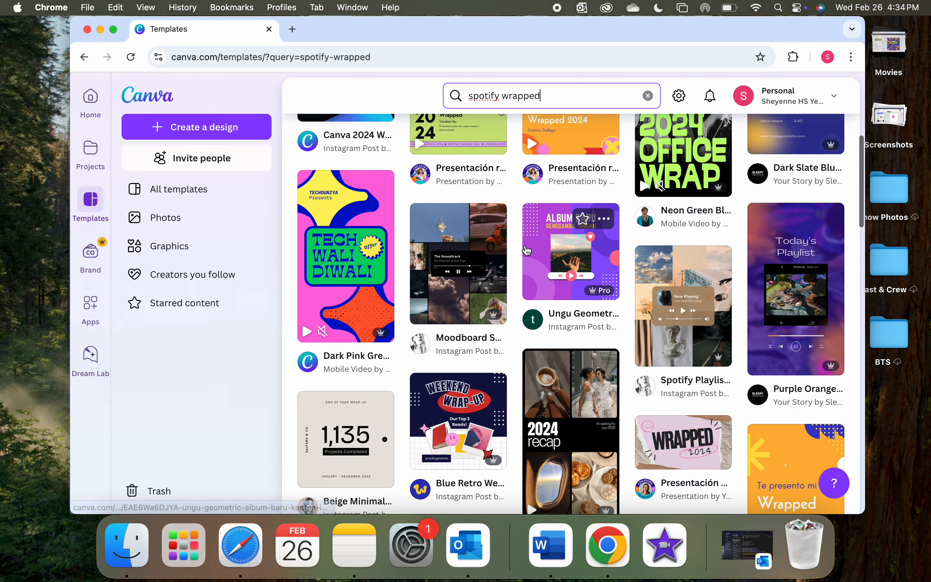
{"action": "scroll", "coordinate": [527, 251], "scroll_direction": "up", "scroll_amount": 8}
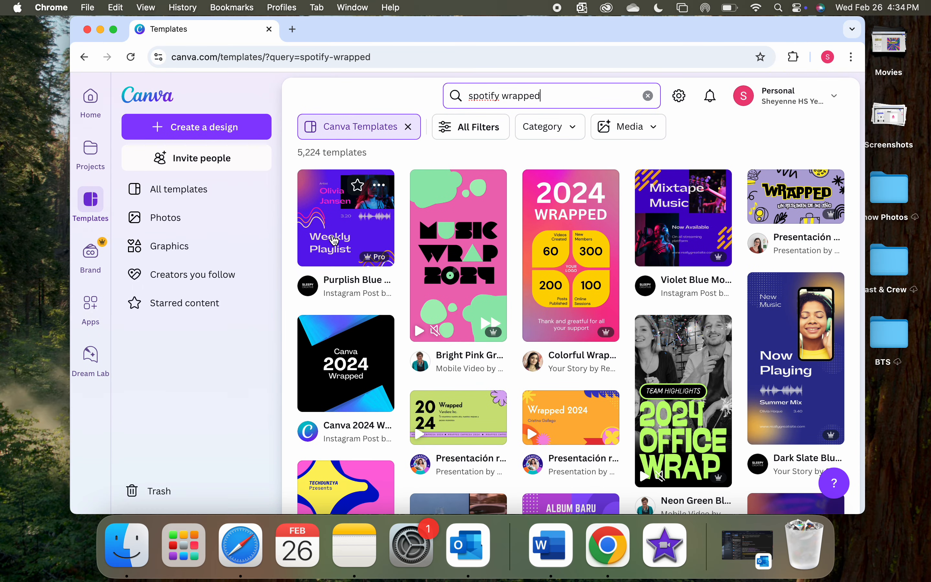
Narrow the template search to just "spotify" and browse the results
{"action": "double_click", "coordinate": [568, 89]}
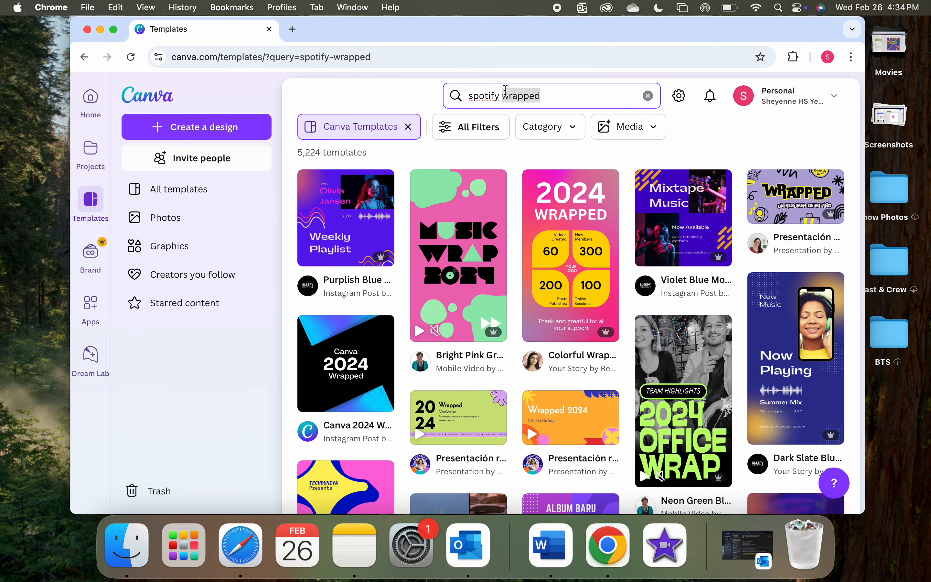
{"action": "key", "text": "BackSpace"}
{"action": "key", "text": "Return"}
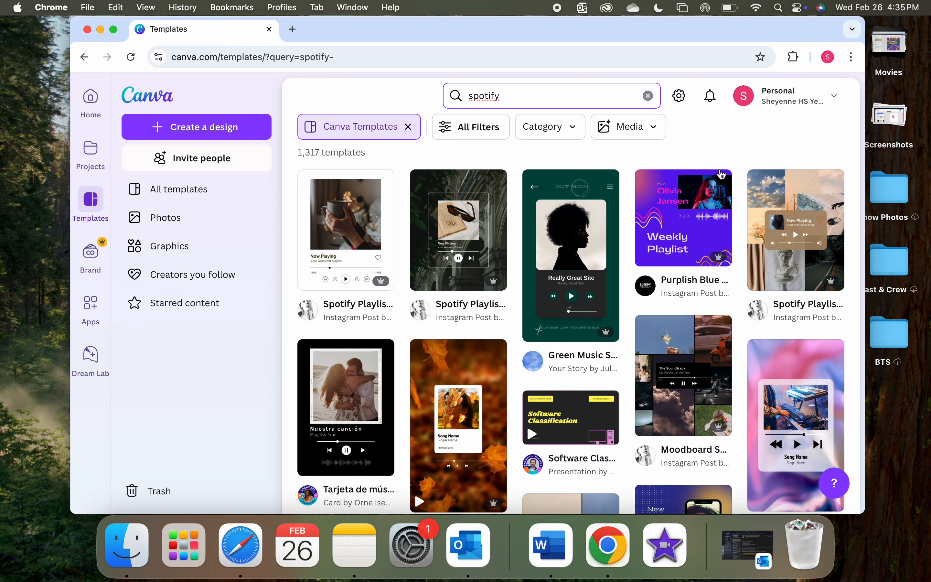
{"action": "scroll", "coordinate": [452, 377], "scroll_direction": "down", "scroll_amount": 4}
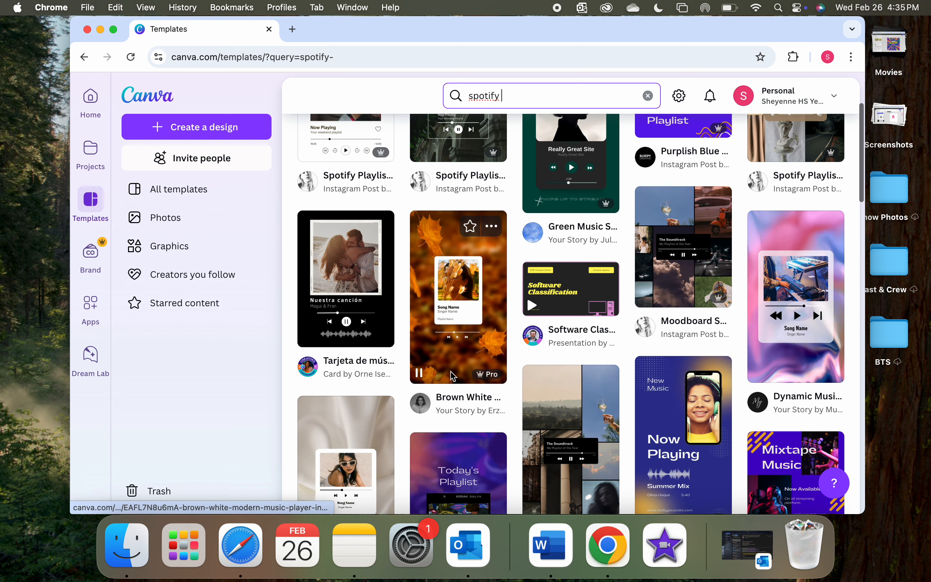
{"action": "scroll", "coordinate": [424, 347], "scroll_direction": "up", "scroll_amount": 4}
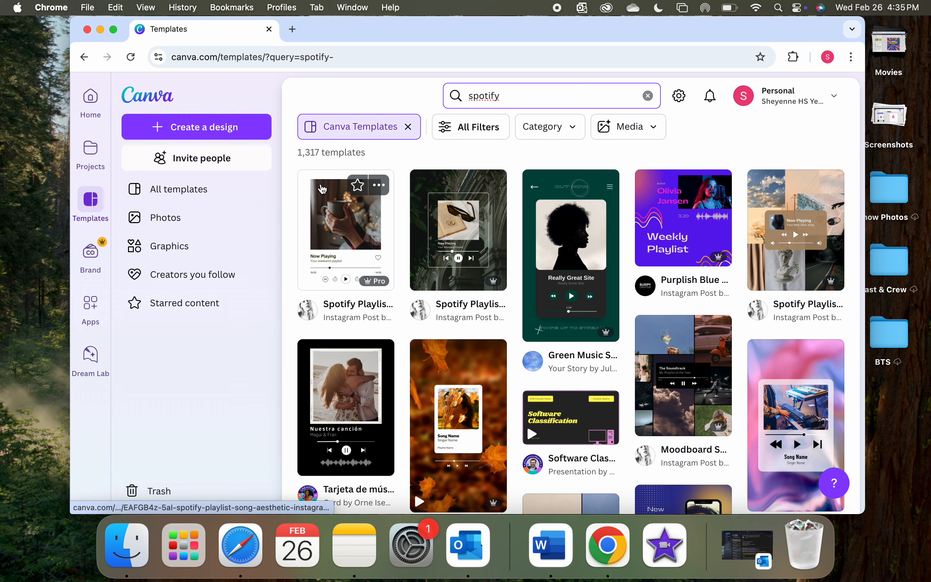
{"action": "scroll", "coordinate": [429, 283], "scroll_direction": "down", "scroll_amount": 6}
{"action": "scroll", "coordinate": [429, 285], "scroll_direction": "up", "scroll_amount": 6}
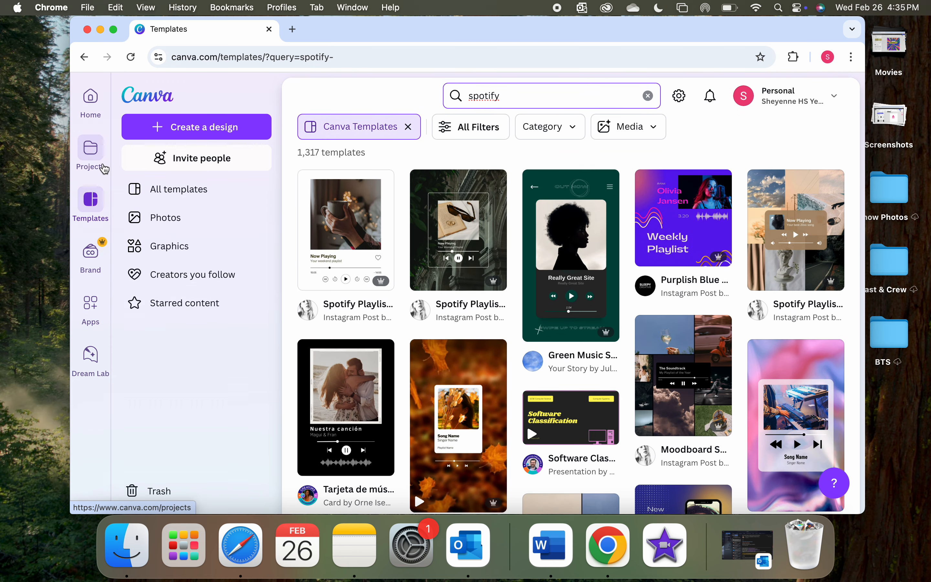
Return home, start a new design with a custom size, and set the units to inches
{"action": "left_click", "coordinate": [91, 99]}
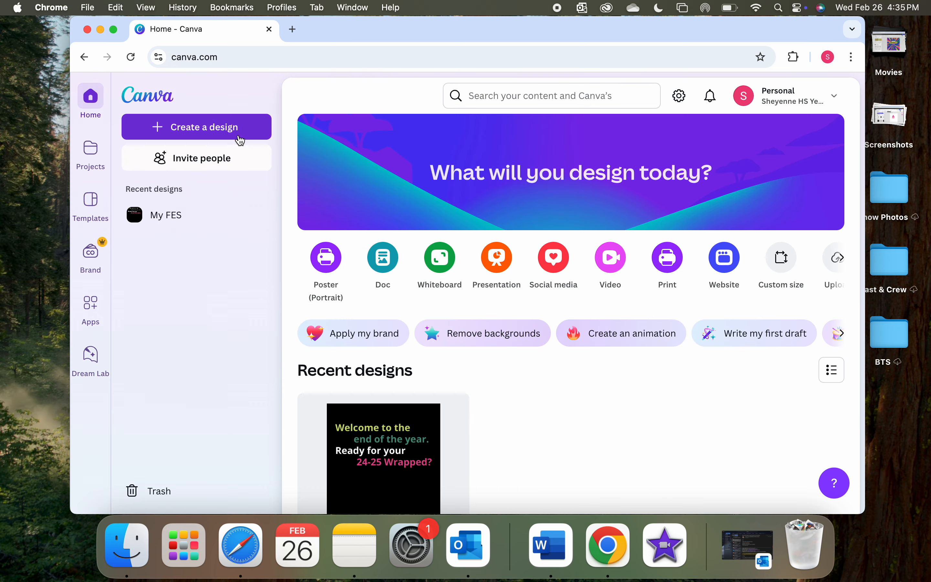
{"action": "left_click", "coordinate": [231, 134]}
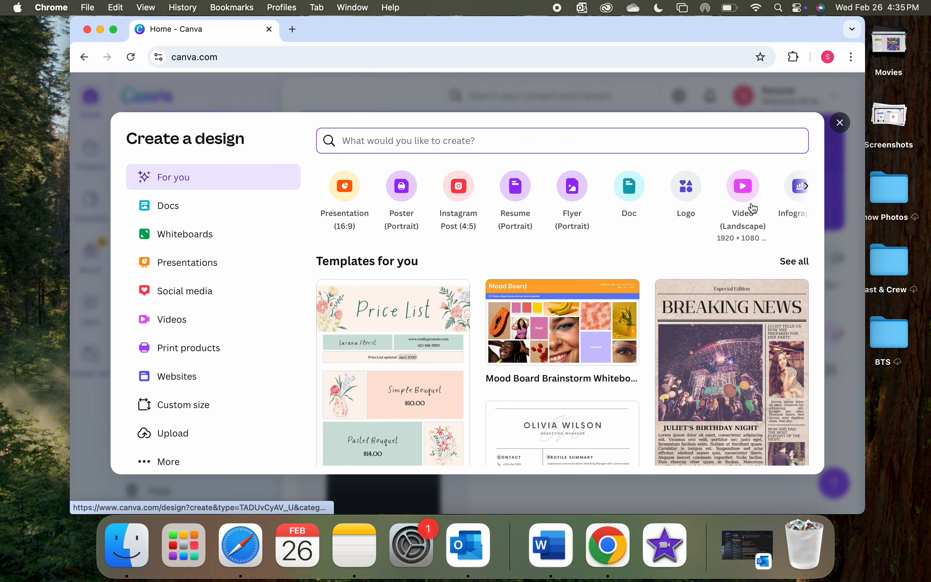
{"action": "scroll", "coordinate": [691, 200], "scroll_direction": "right", "scroll_amount": 4}
{"action": "scroll", "coordinate": [696, 206], "scroll_direction": "right", "scroll_amount": 3}
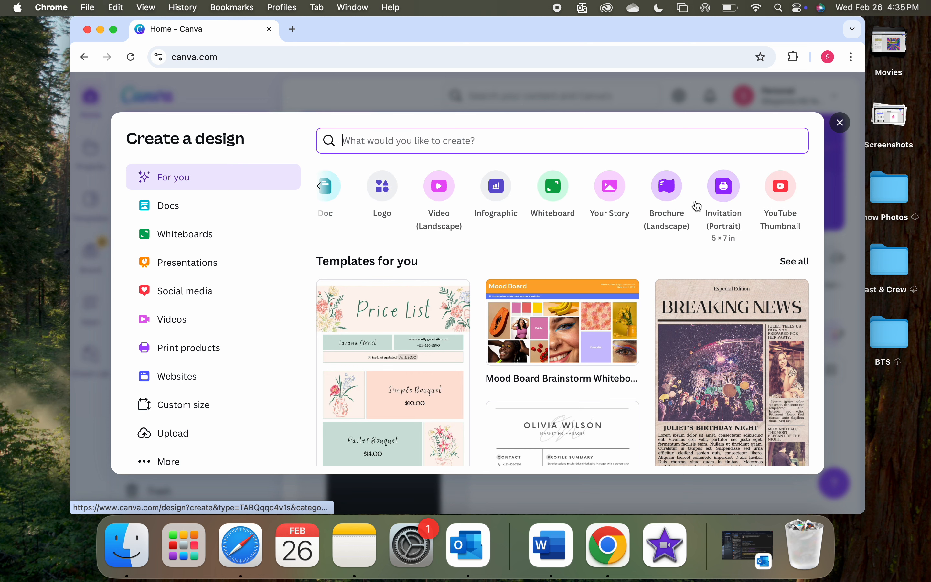
{"action": "scroll", "coordinate": [548, 204], "scroll_direction": "left", "scroll_amount": 6}
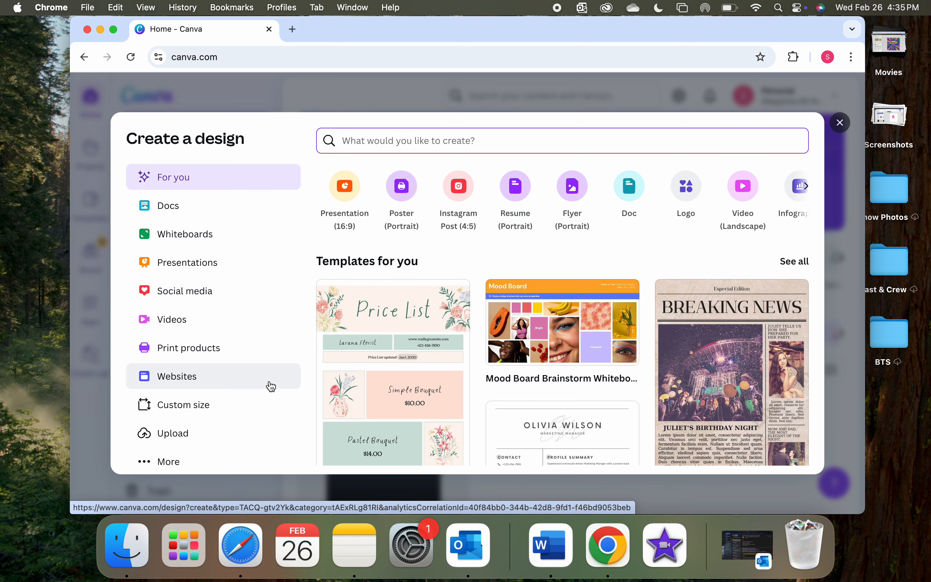
{"action": "left_click", "coordinate": [200, 409]}
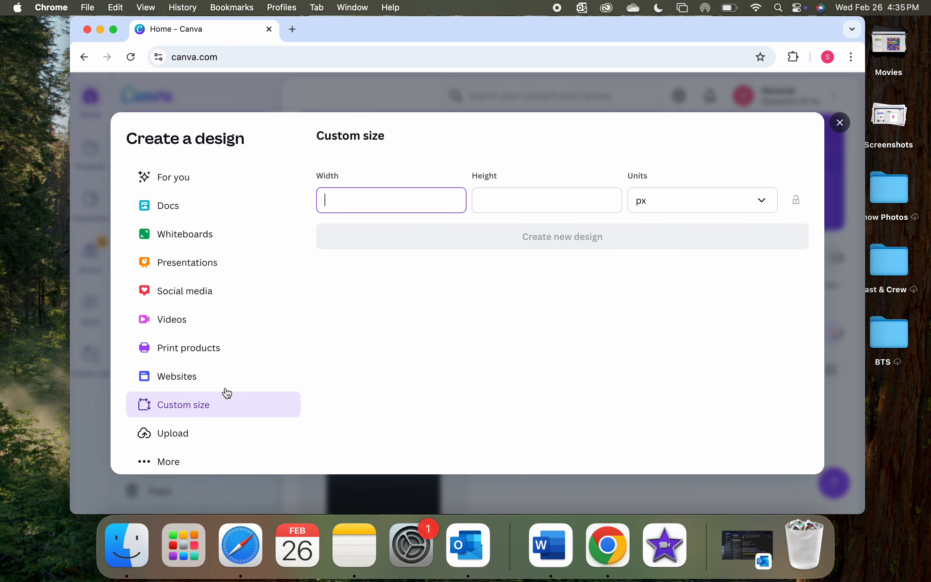
{"action": "left_click", "coordinate": [681, 211]}
{"action": "left_click", "coordinate": [662, 260]}
Create a new custom design 4 in wide and 4 in tall
{"action": "type", "text": "4"}
{"action": "left_click", "coordinate": [508, 197]}
{"action": "type", "text": "6"}
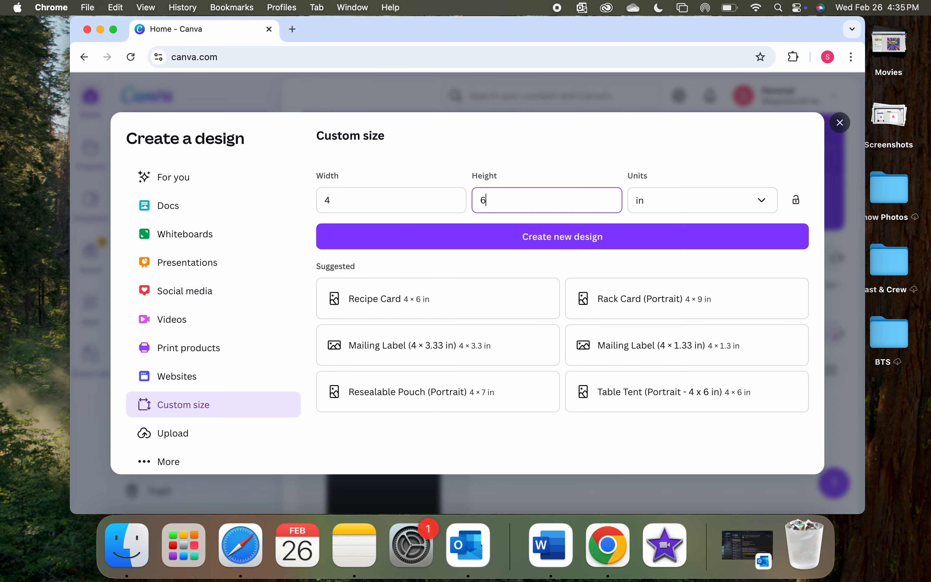
{"action": "left_click", "coordinate": [430, 202]}
{"action": "key", "text": "BackSpace"}
{"action": "type", "text": "4"}
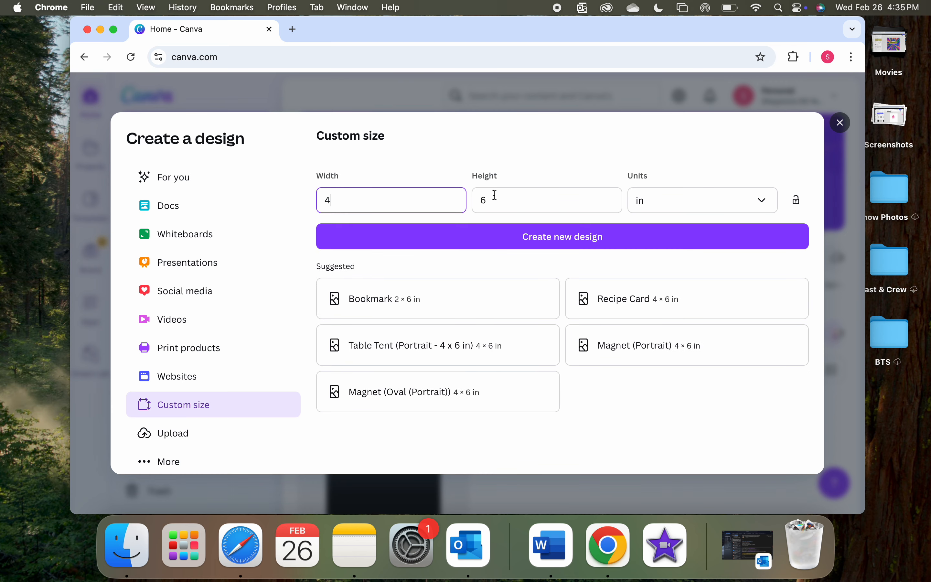
{"action": "left_click", "coordinate": [493, 196]}
{"action": "key", "text": "BackSpace"}
{"action": "type", "text": "4"}
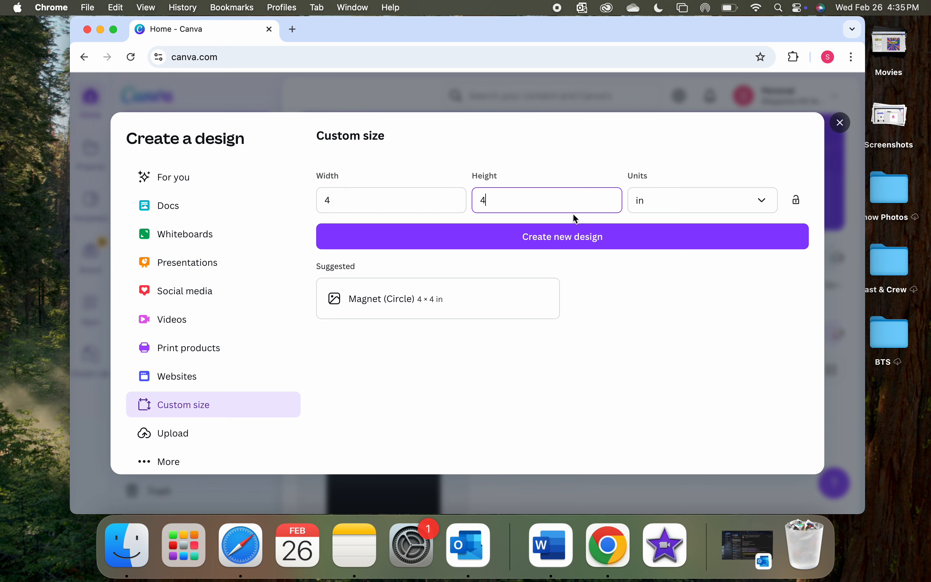
{"action": "left_click", "coordinate": [567, 236]}
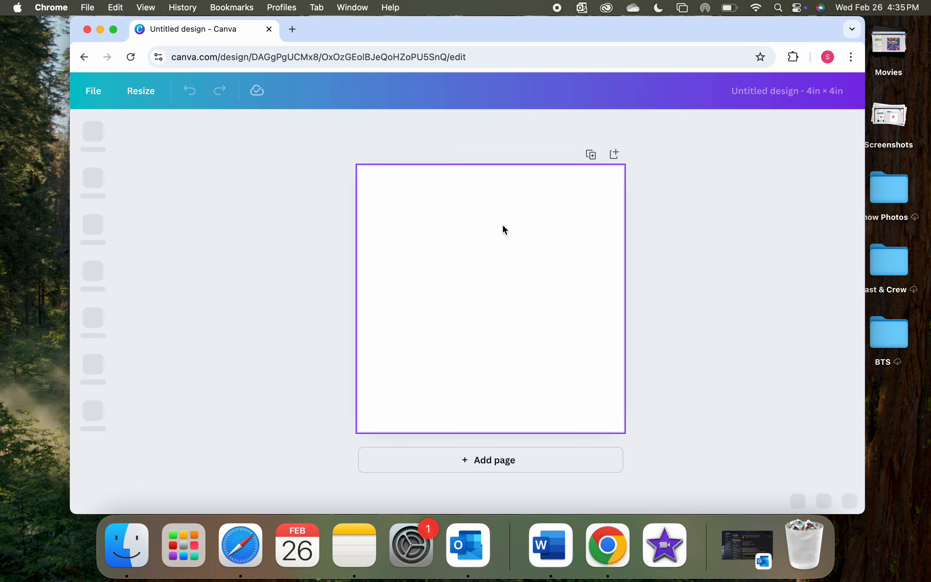
Add a circle shape from the elements library onto the page
{"action": "left_click", "coordinate": [247, 219]}
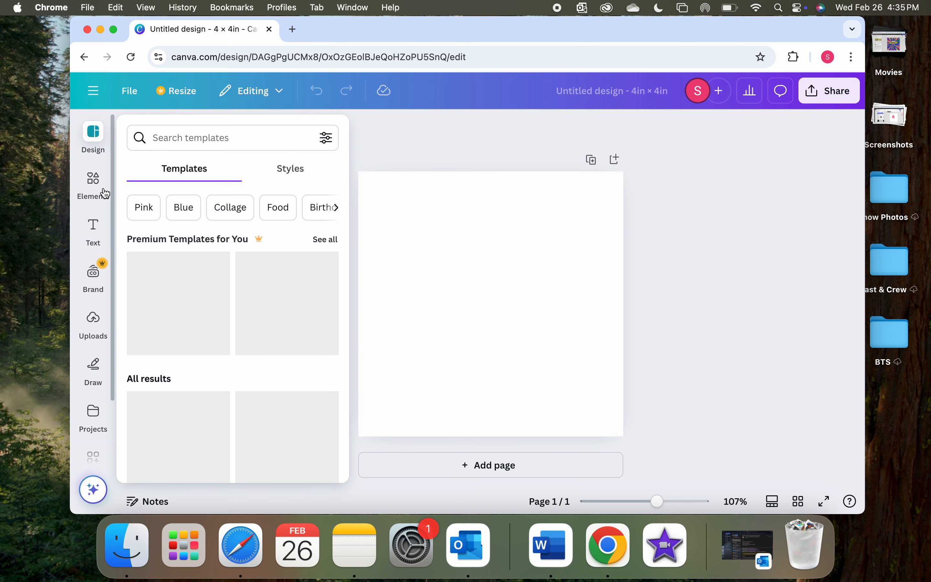
{"action": "left_click", "coordinate": [93, 181]}
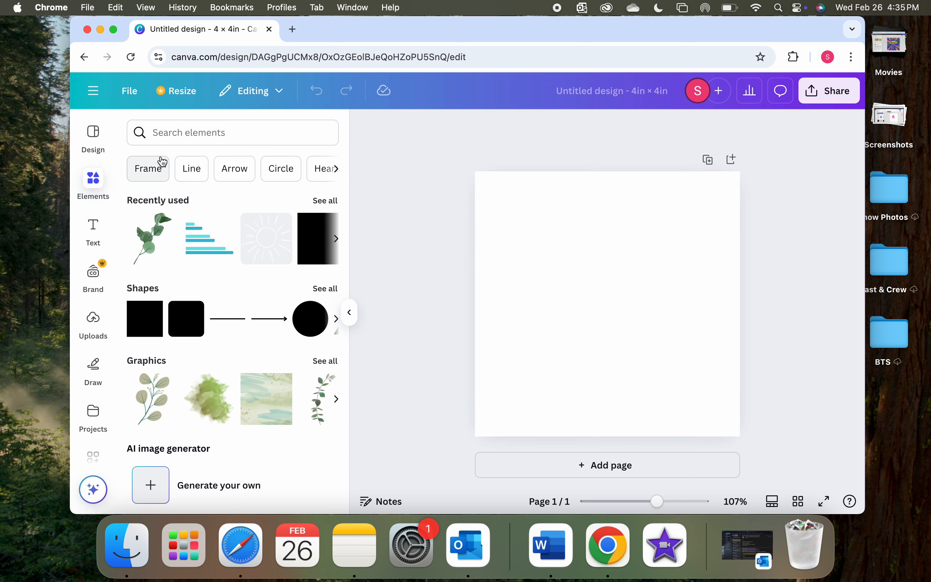
{"action": "scroll", "coordinate": [206, 350], "scroll_direction": "down", "scroll_amount": 2}
{"action": "scroll", "coordinate": [207, 350], "scroll_direction": "down", "scroll_amount": 5}
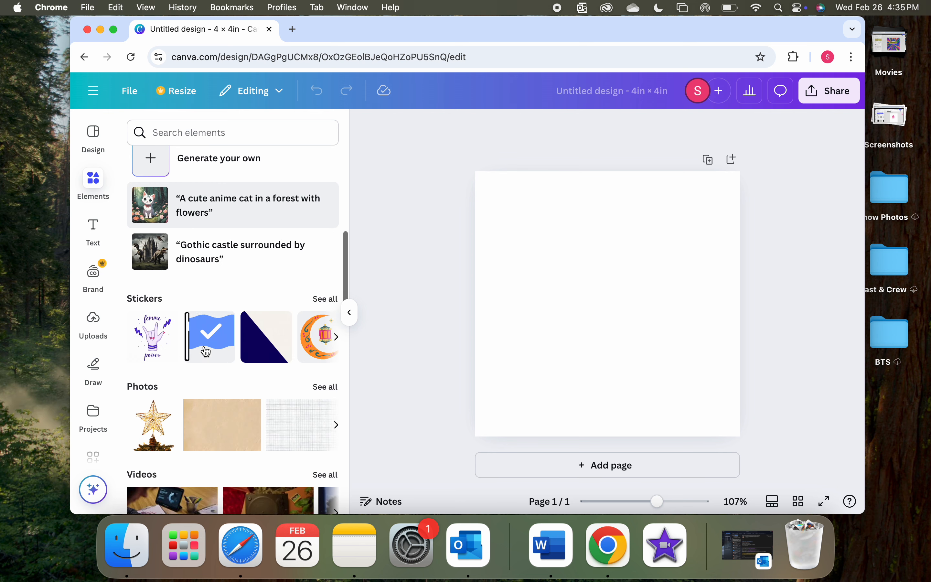
{"action": "scroll", "coordinate": [206, 350], "scroll_direction": "up", "scroll_amount": 8}
{"action": "scroll", "coordinate": [208, 306], "scroll_direction": "down", "scroll_amount": 10}
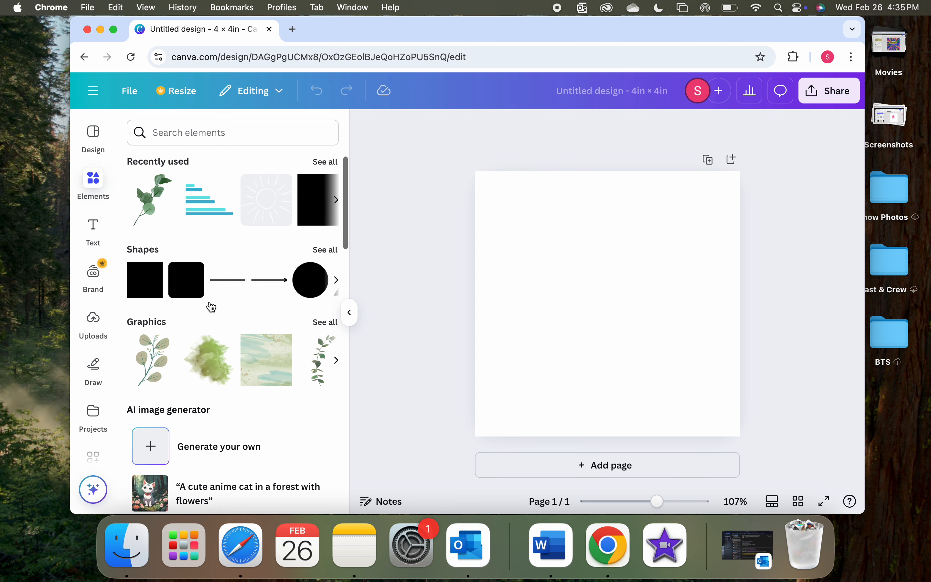
{"action": "scroll", "coordinate": [213, 307], "scroll_direction": "up", "scroll_amount": 4}
{"action": "scroll", "coordinate": [212, 307], "scroll_direction": "up", "scroll_amount": 8}
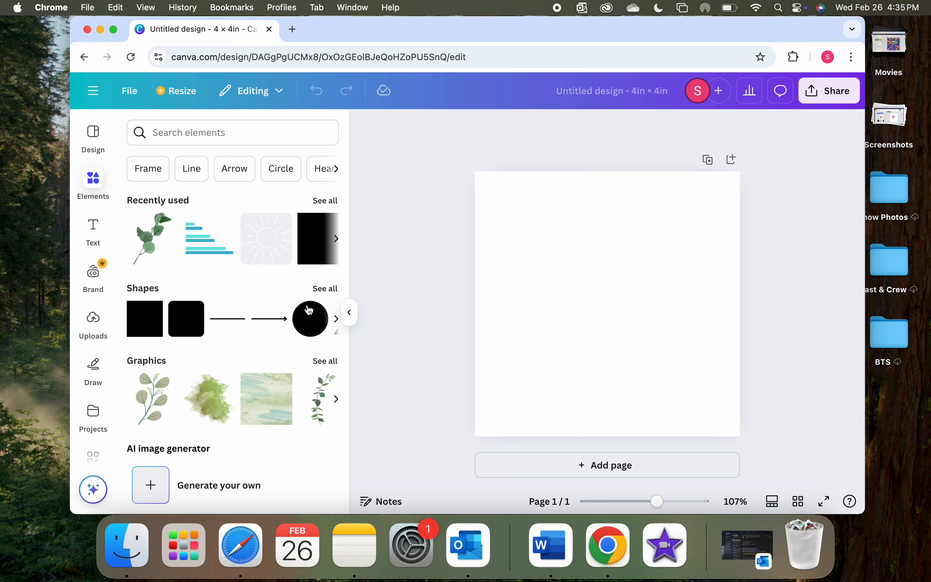
{"action": "left_click", "coordinate": [301, 327]}
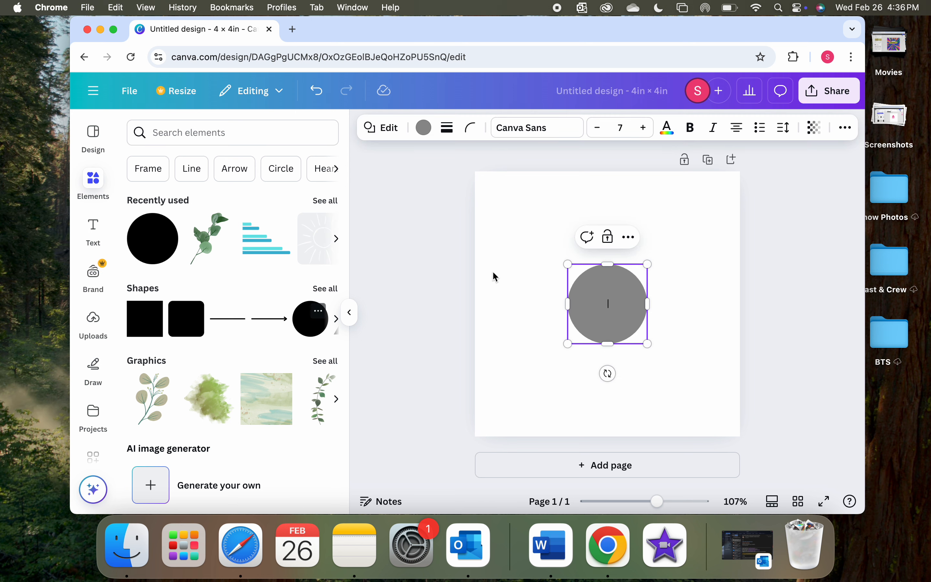
Open the gray circle's color options and begin adding a brand color palette
{"action": "left_click", "coordinate": [684, 303]}
{"action": "left_click", "coordinate": [619, 305]}
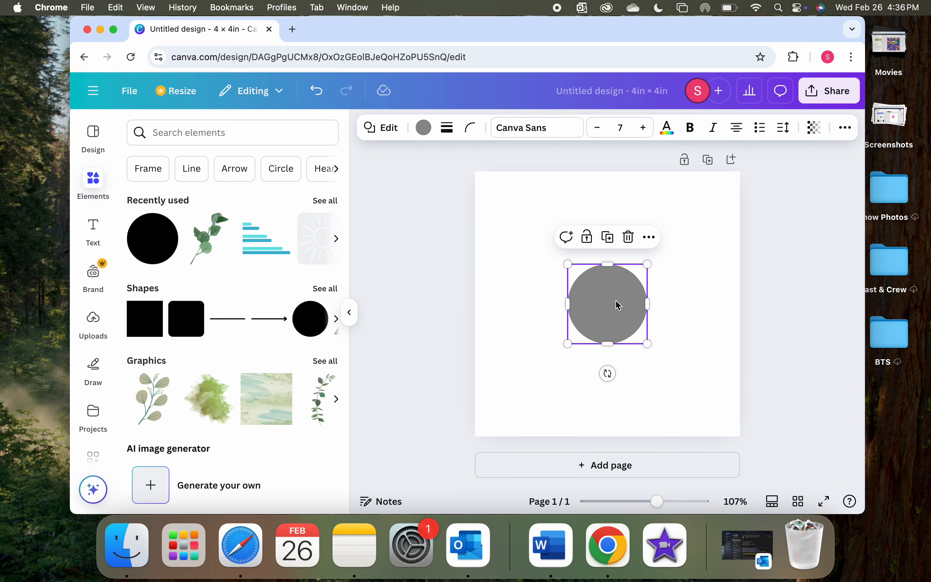
{"action": "left_click", "coordinate": [424, 128]}
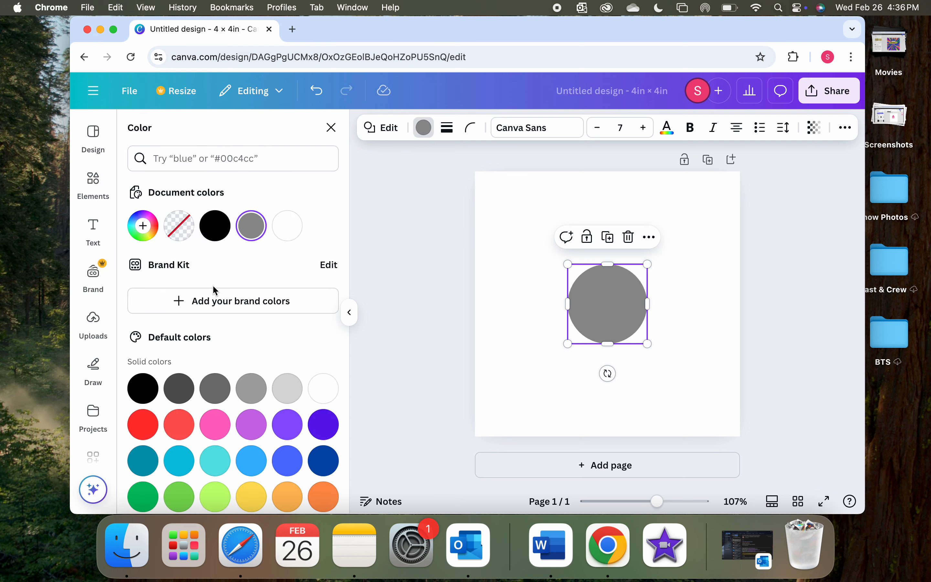
{"action": "scroll", "coordinate": [276, 326], "scroll_direction": "down", "scroll_amount": 5}
{"action": "scroll", "coordinate": [276, 327], "scroll_direction": "up", "scroll_amount": 5}
{"action": "left_click", "coordinate": [283, 300]}
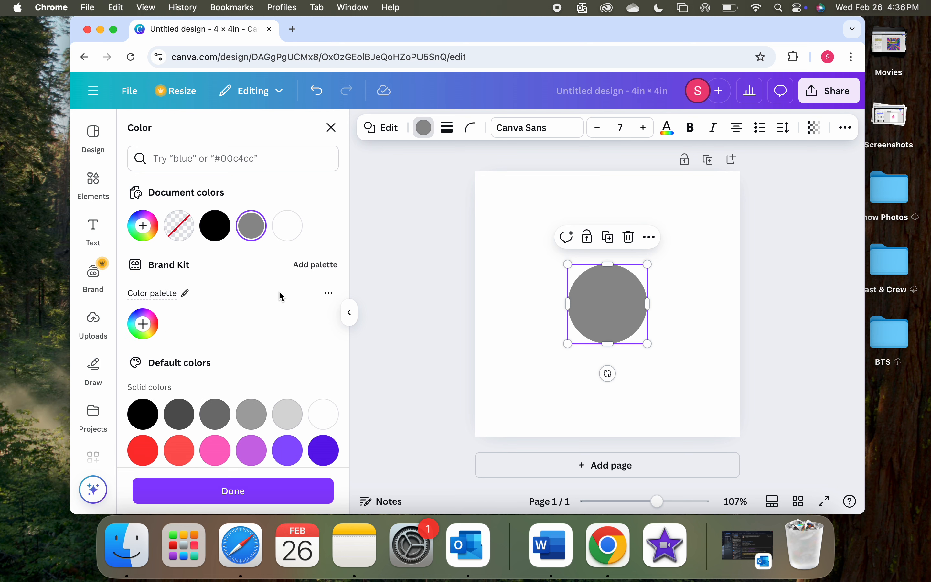
{"action": "left_click", "coordinate": [329, 299]}
{"action": "left_click", "coordinate": [477, 218]}
Switch to Safari and open canva.com
{"action": "left_click", "coordinate": [252, 554]}
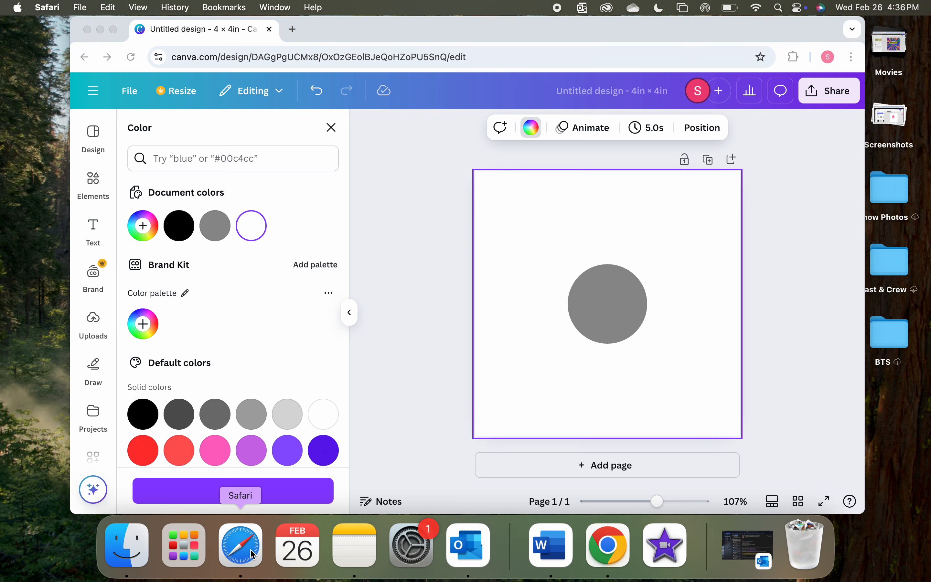
{"action": "type", "text": "canva.com"}
{"action": "key", "text": "Return"}
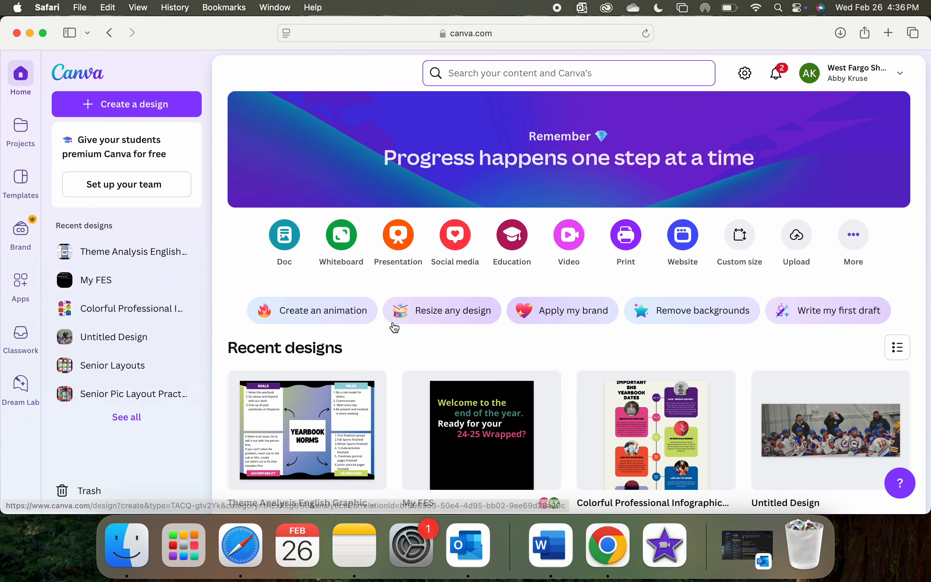
Start a new design, searching sizes for 4 and choosing Mailing Label (4 × 3.33 in)
{"action": "left_click", "coordinate": [127, 105]}
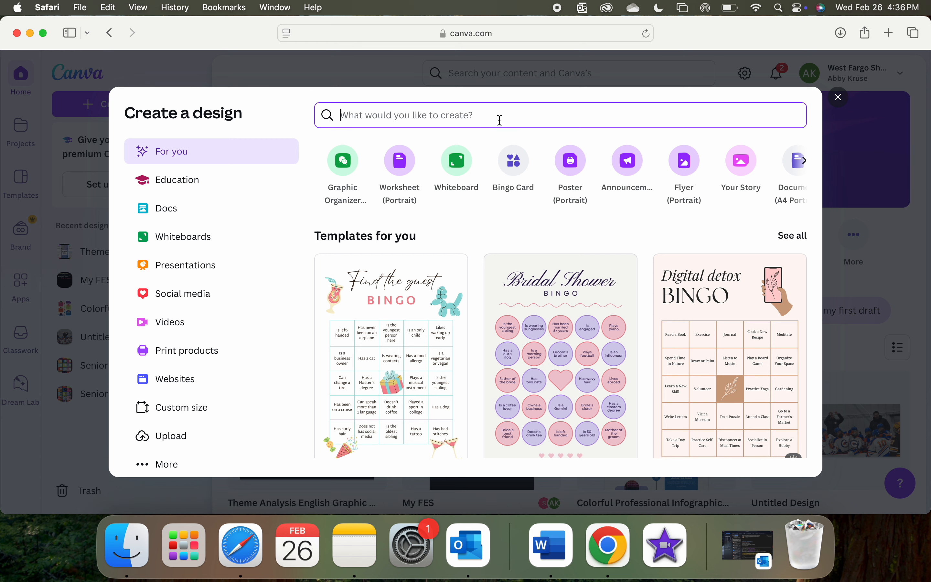
{"action": "type", "text": "4x4"}
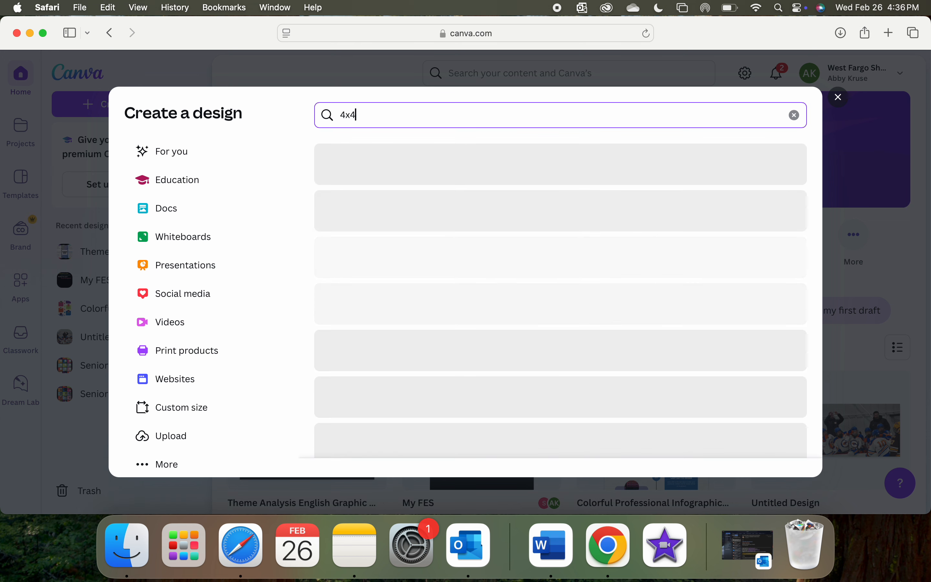
{"action": "key", "text": "BackSpace"}
{"action": "key", "text": "BackSpace"}
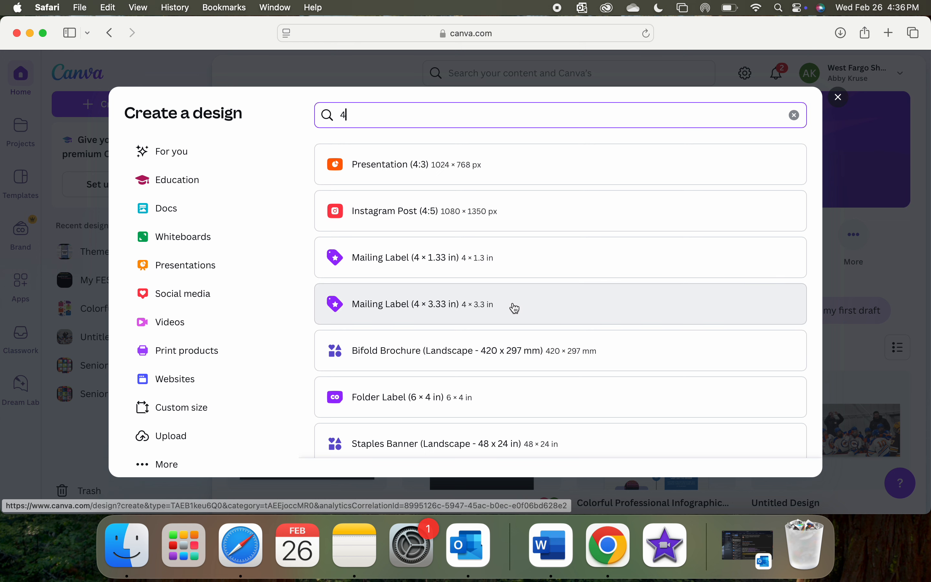
{"action": "left_click", "coordinate": [516, 308]}
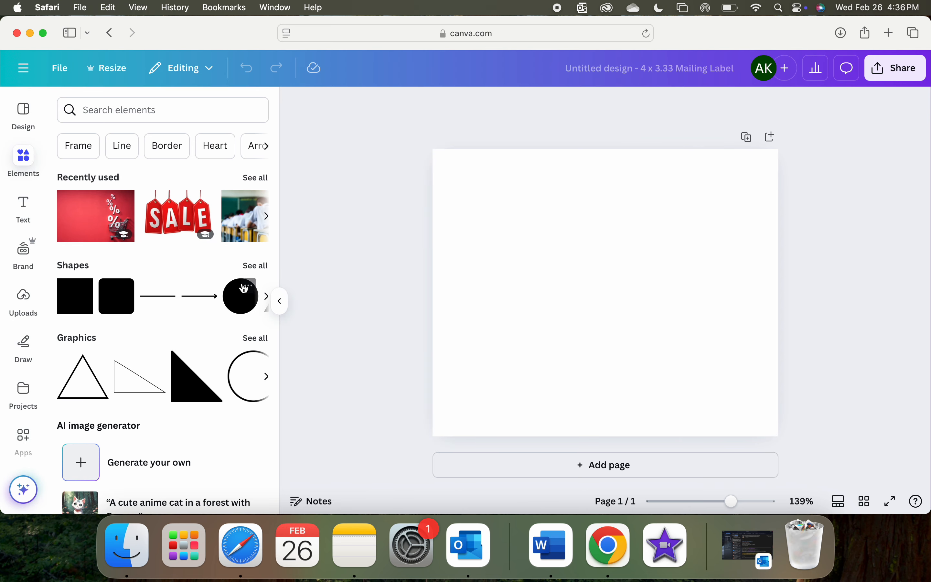
Add a circle shape from the Shapes section onto the page
{"action": "left_click", "coordinate": [245, 288]}
{"action": "left_click", "coordinate": [714, 239]}
{"action": "left_click", "coordinate": [577, 292]}
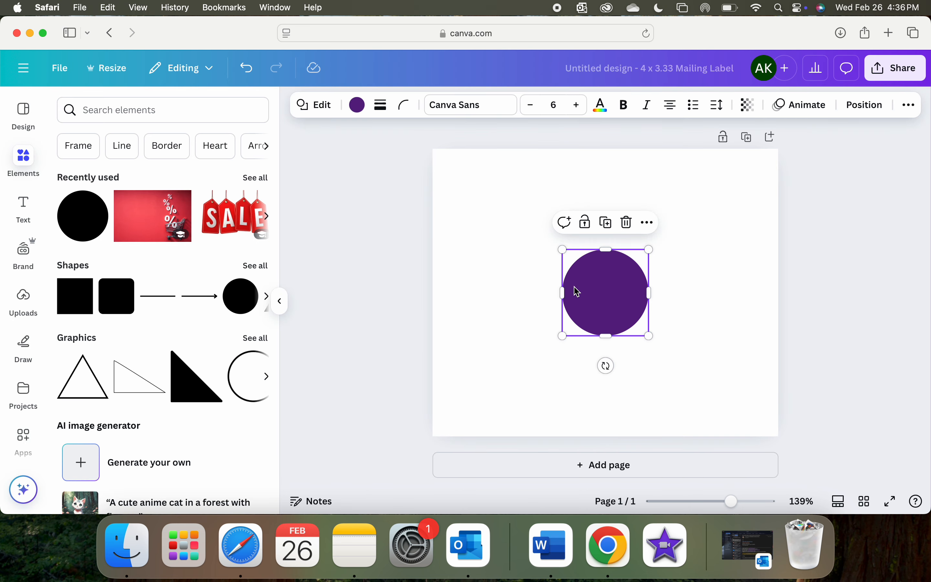
Move the circle slightly and fill it with the blue-to-purple gradient from the color palette
{"action": "left_click", "coordinate": [358, 105]}
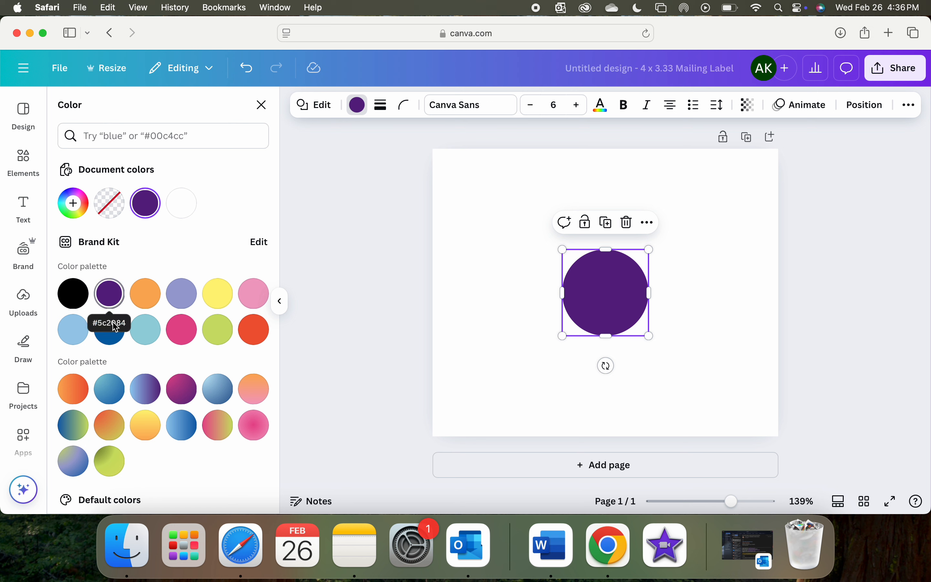
{"action": "left_click", "coordinate": [183, 333]}
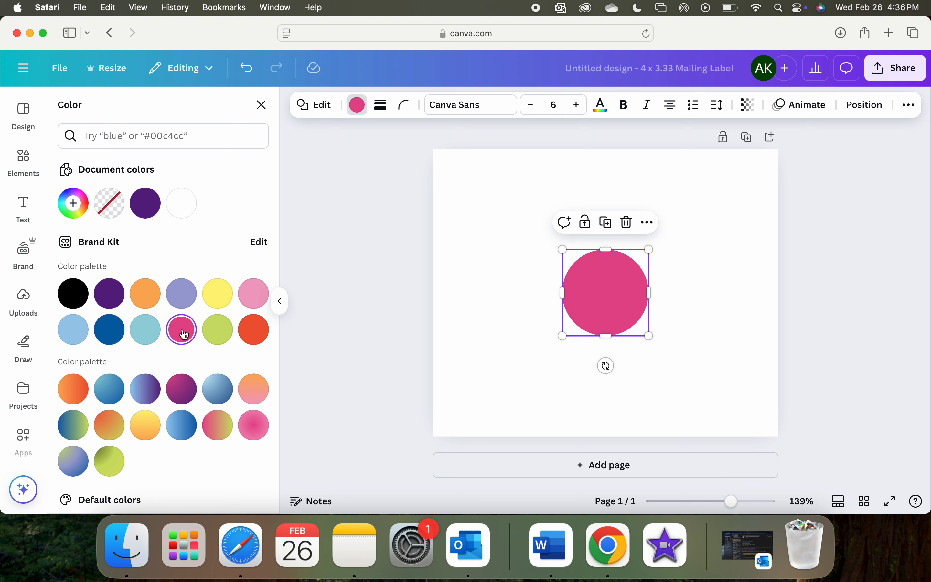
{"action": "left_click_drag", "start_coordinate": [618, 297], "coordinate": [568, 317]}
{"action": "scroll", "coordinate": [213, 433], "scroll_direction": "down", "scroll_amount": 2}
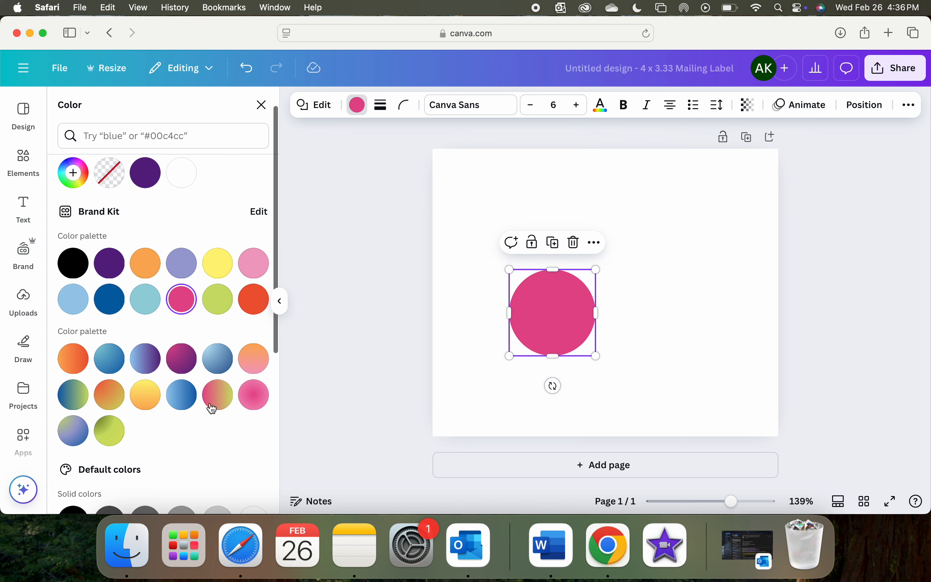
{"action": "left_click", "coordinate": [148, 360]}
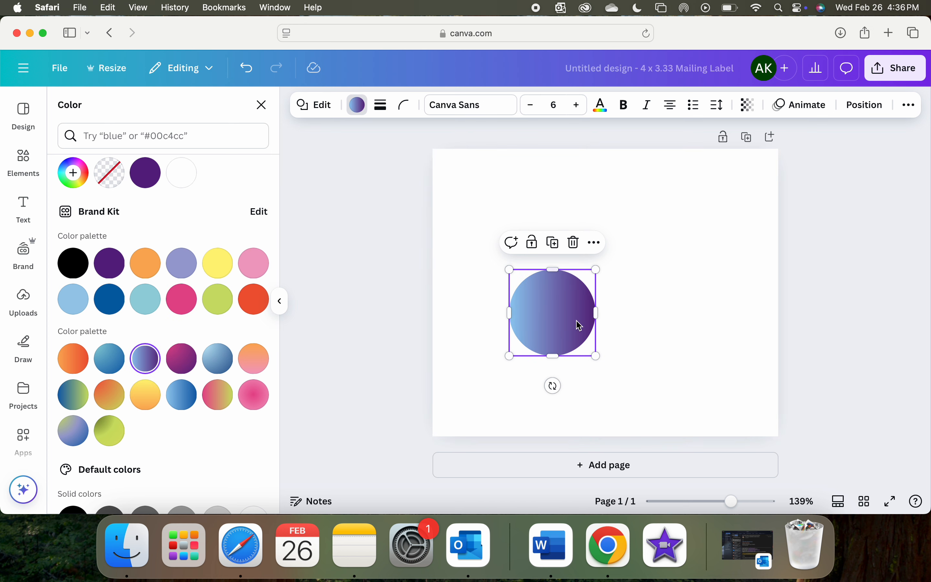
Move the circle toward the bottom-left and paste six offset copies to form a stack
{"action": "mouse_move", "coordinate": [597, 269]}
{"action": "left_mouse_down"}
{"action": "mouse_move", "coordinate": [635, 227]}
{"action": "mouse_move", "coordinate": [579, 329]}
{"action": "mouse_move", "coordinate": [616, 254]}
{"action": "mouse_move", "coordinate": [672, 203]}
{"action": "mouse_move", "coordinate": [561, 321]}
{"action": "mouse_move", "coordinate": [588, 277]}
{"action": "left_mouse_up"}
{"action": "left_click_drag", "start_coordinate": [545, 312], "coordinate": [539, 374]}
{"action": "key", "text": "super+v"}
{"action": "key", "text": "super+v"}
{"action": "key", "text": "super+v"}
{"action": "key", "text": "super+v"}
{"action": "key", "text": "super+v"}
{"action": "key", "text": "super+v"}
{"action": "left_click", "coordinate": [597, 267]}
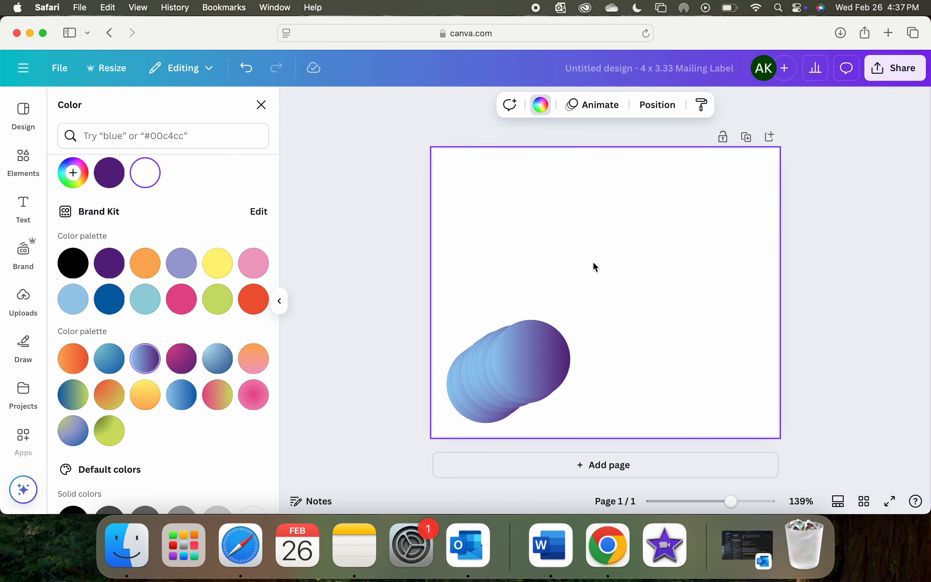
{"action": "left_click_drag", "start_coordinate": [551, 287], "coordinate": [449, 432]}
{"action": "key", "text": "Delete"}
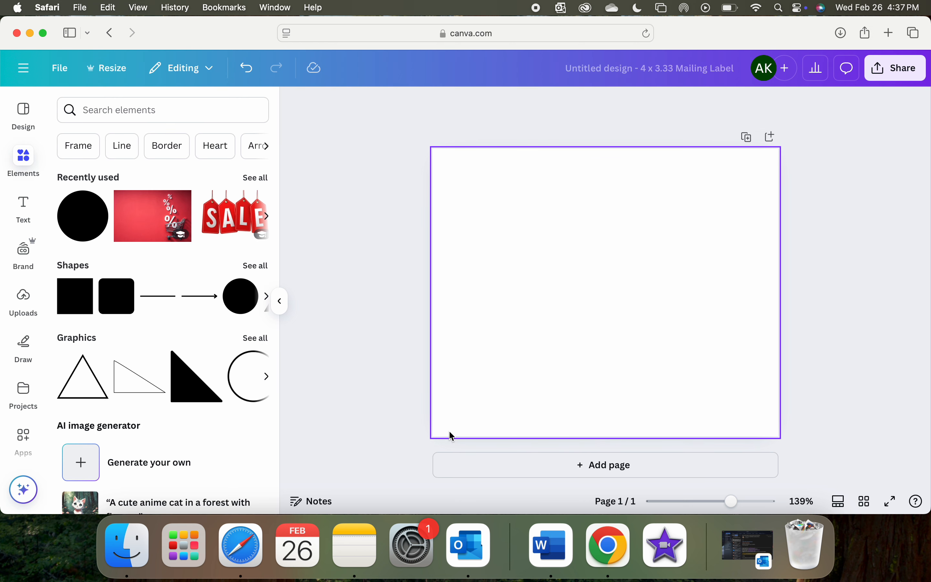
{"action": "key", "text": "super+z"}
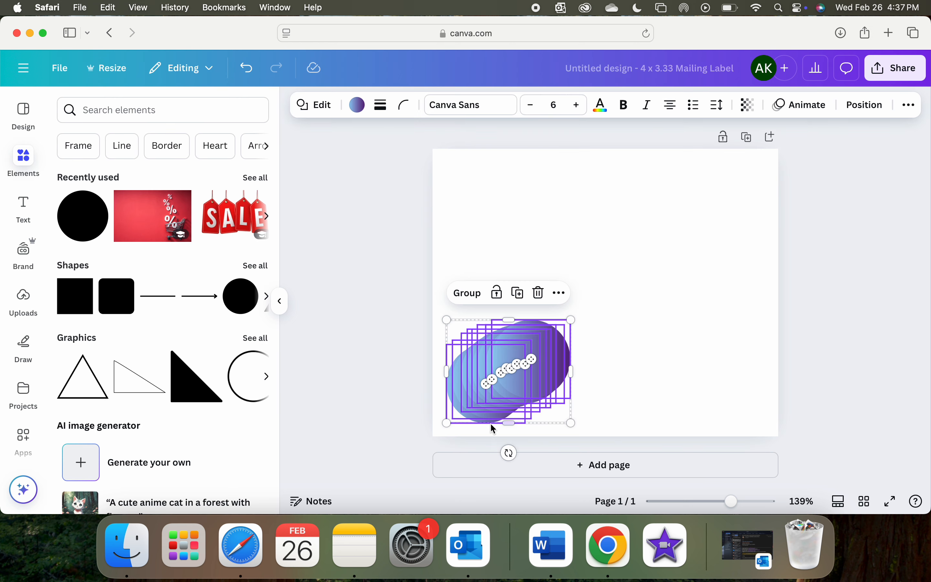
Copy the circle stack and repeat it diagonally from the bottom-left up to the upper-right corner
{"action": "left_click", "coordinate": [635, 318]}
{"action": "left_click_drag", "start_coordinate": [557, 296], "coordinate": [448, 432]}
{"action": "key", "text": "super+c"}
{"action": "key", "text": "super+v"}
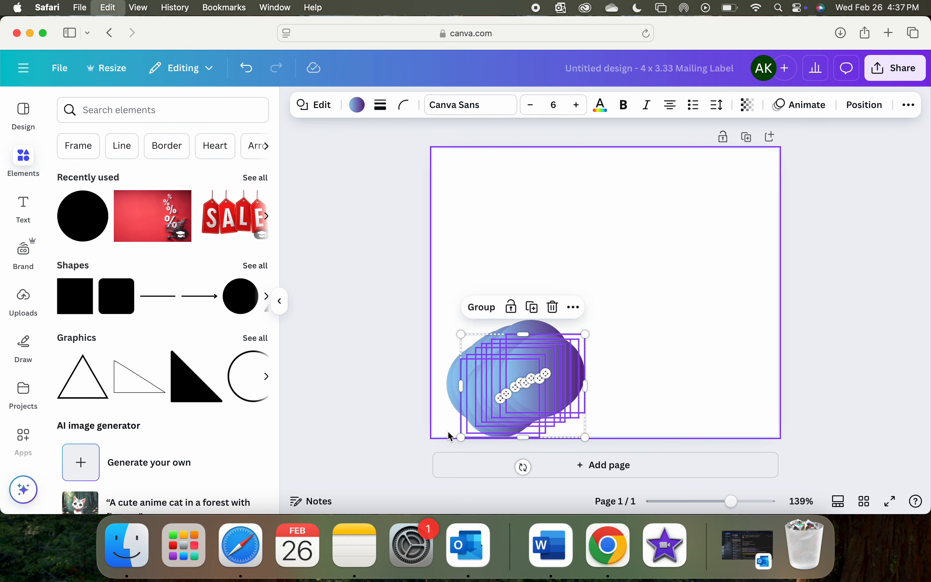
{"action": "left_click_drag", "start_coordinate": [531, 408], "coordinate": [573, 362]}
{"action": "key", "text": "super+z"}
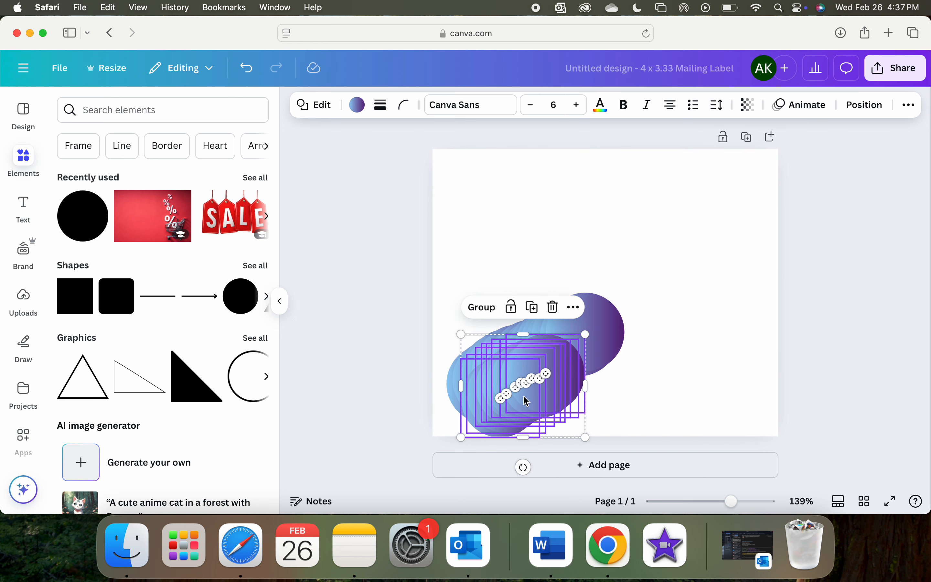
{"action": "left_click_drag", "start_coordinate": [527, 402], "coordinate": [618, 330]}
{"action": "key", "text": "super+z"}
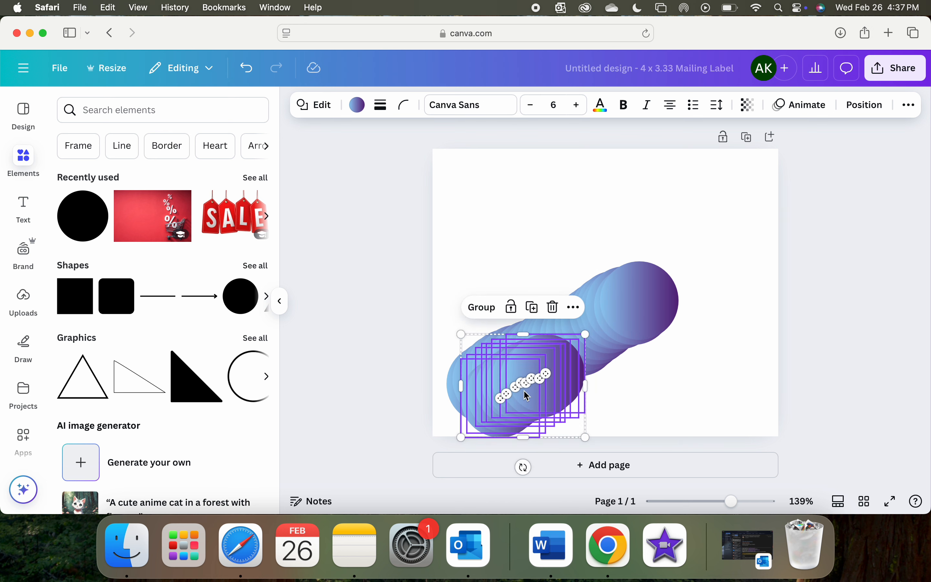
{"action": "left_click_drag", "start_coordinate": [527, 396], "coordinate": [672, 293]}
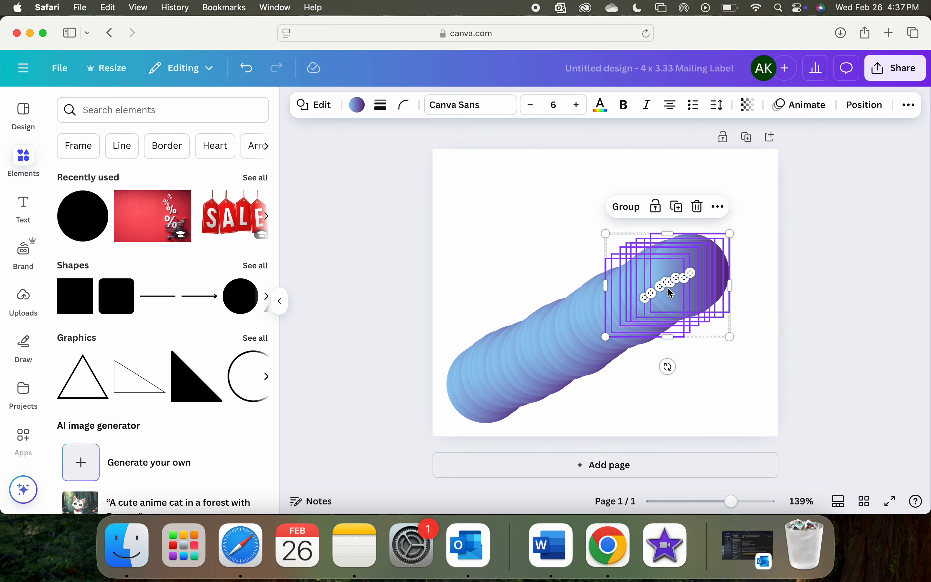
{"action": "key", "text": "super+z"}
{"action": "left_click_drag", "start_coordinate": [587, 383], "coordinate": [719, 271]}
{"action": "key", "text": "super+z"}
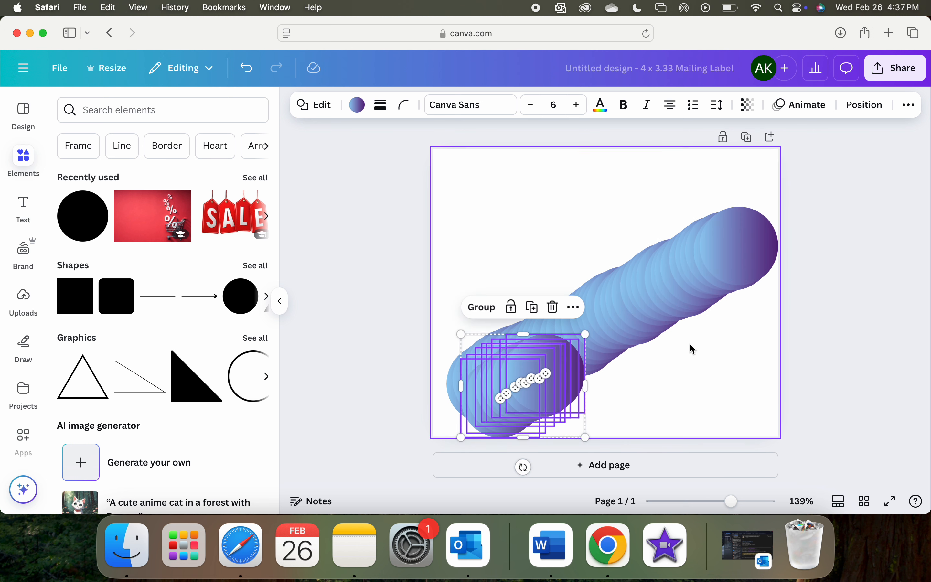
{"action": "left_click_drag", "start_coordinate": [529, 407], "coordinate": [765, 260]}
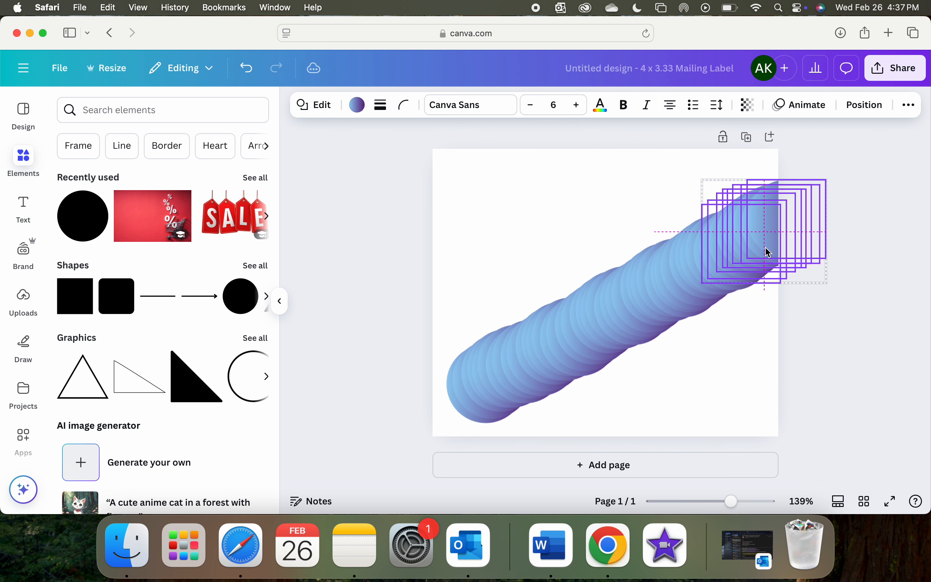
{"action": "key", "text": "super+z"}
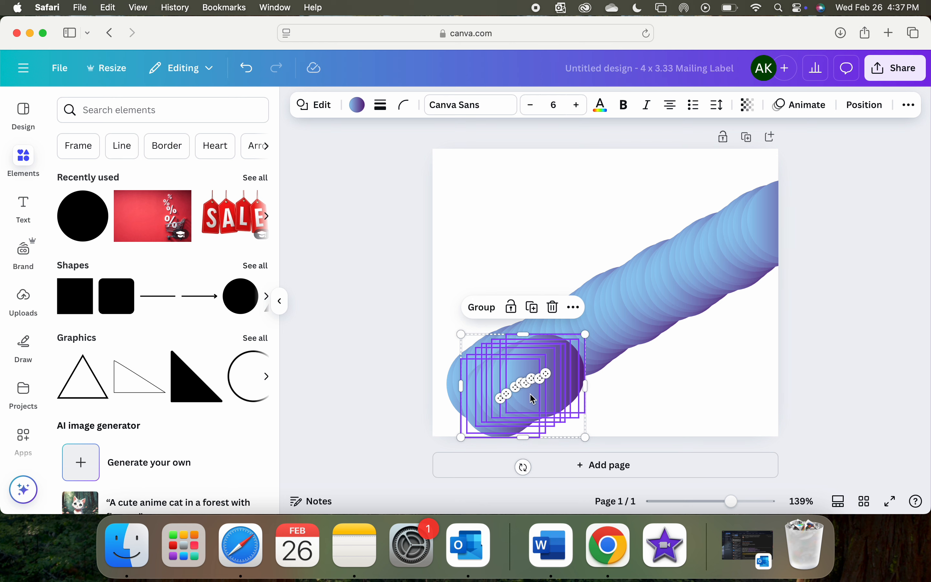
{"action": "left_click_drag", "start_coordinate": [530, 382], "coordinate": [824, 213]}
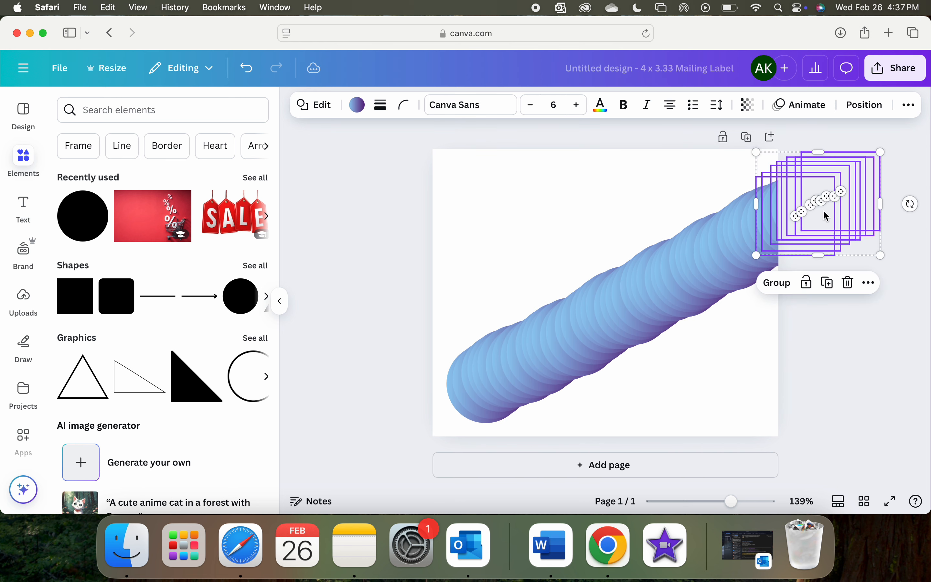
{"action": "key", "text": "super+z"}
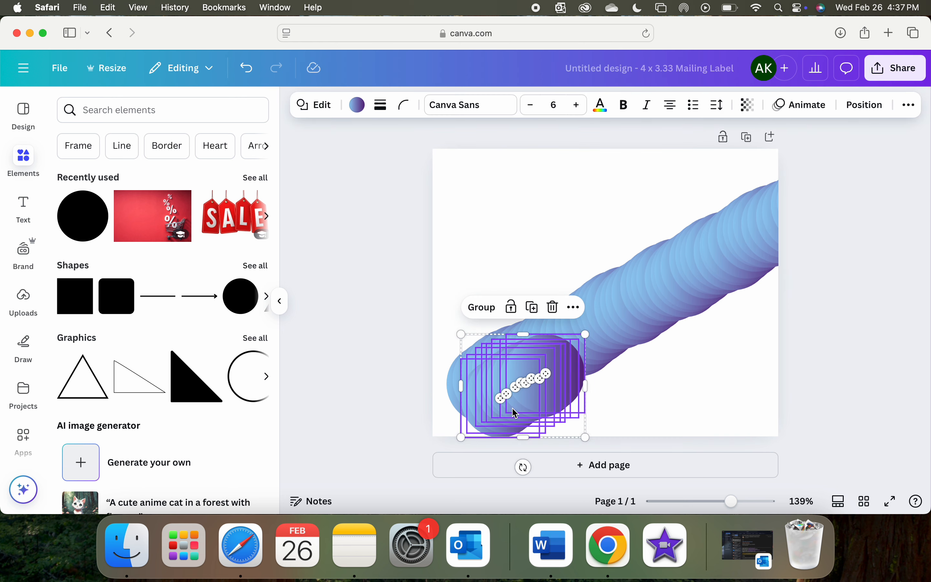
Shift the selected stack to the bottom-left edge and send it to the back
{"action": "left_click_drag", "start_coordinate": [514, 413], "coordinate": [465, 417]}
{"action": "right_click", "coordinate": [465, 416]}
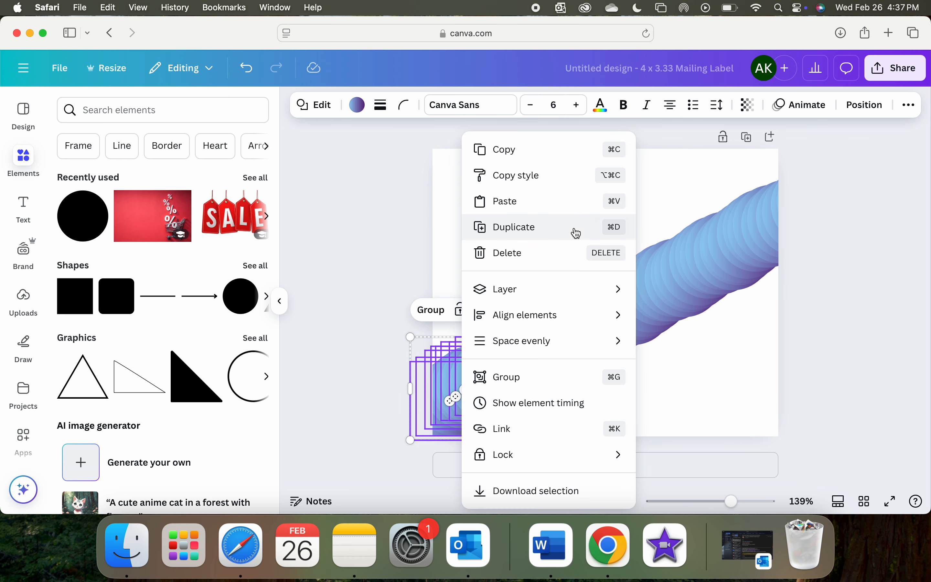
{"action": "mouse_move", "coordinate": [565, 295]}
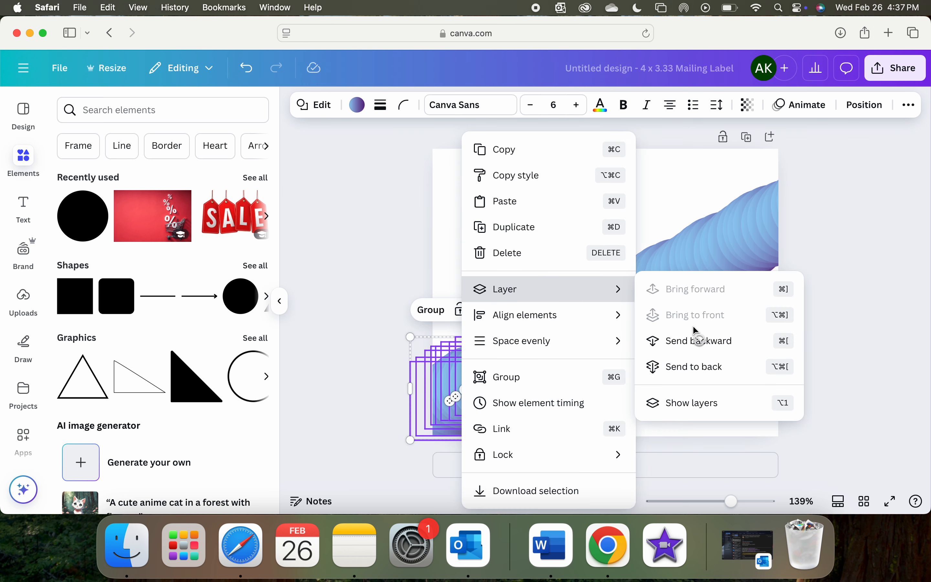
{"action": "left_click", "coordinate": [692, 365]}
{"action": "left_click", "coordinate": [715, 391]}
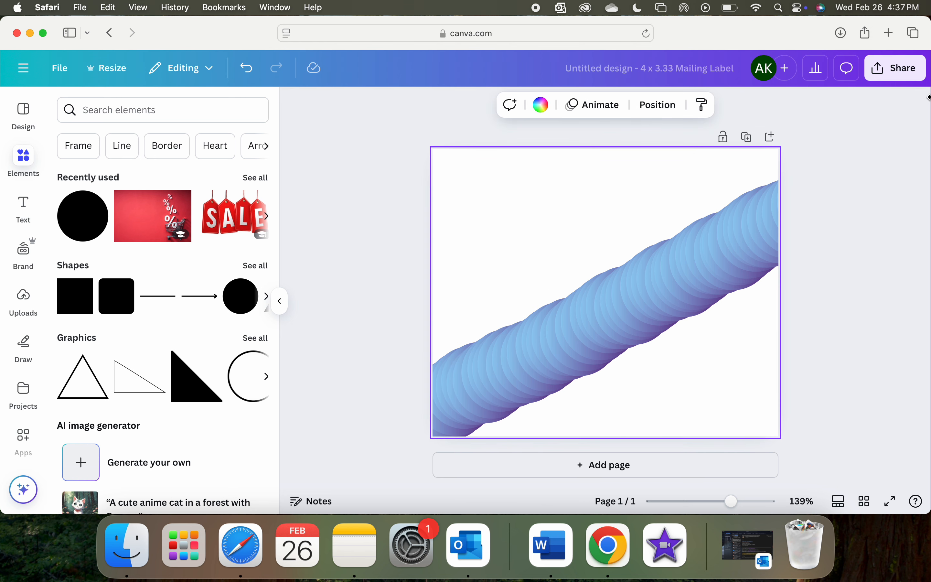
{"action": "left_click", "coordinate": [893, 198]}
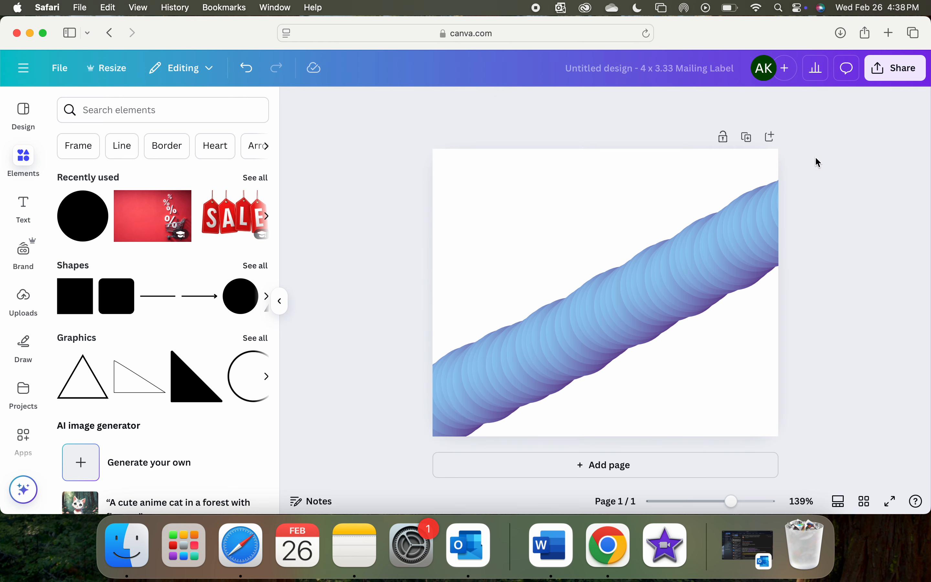
Open a new browser tab and search Google Images for "spotify graphics 2024" as reference
{"action": "left_click", "coordinate": [890, 33]}
{"action": "type", "text": "spotify graphics 2024"}
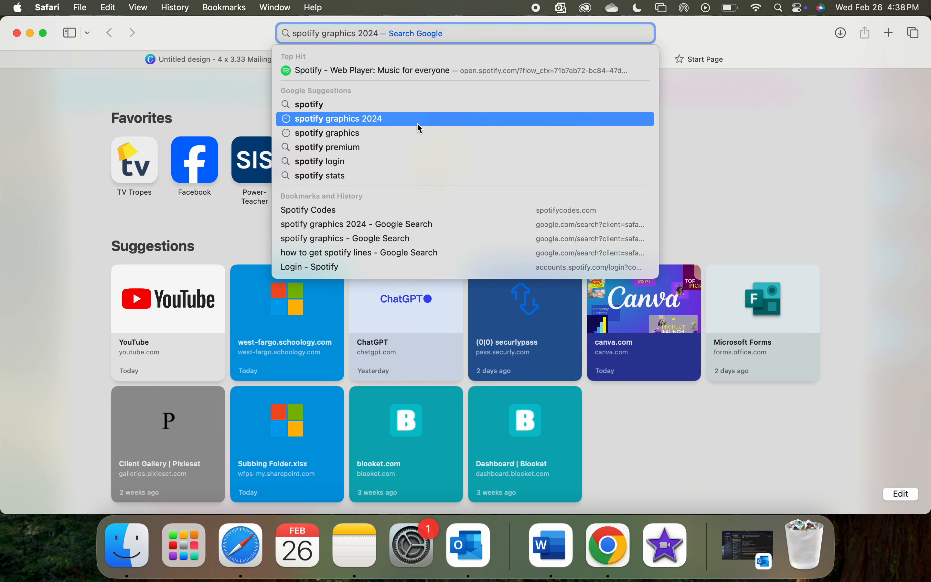
{"action": "left_click", "coordinate": [417, 123]}
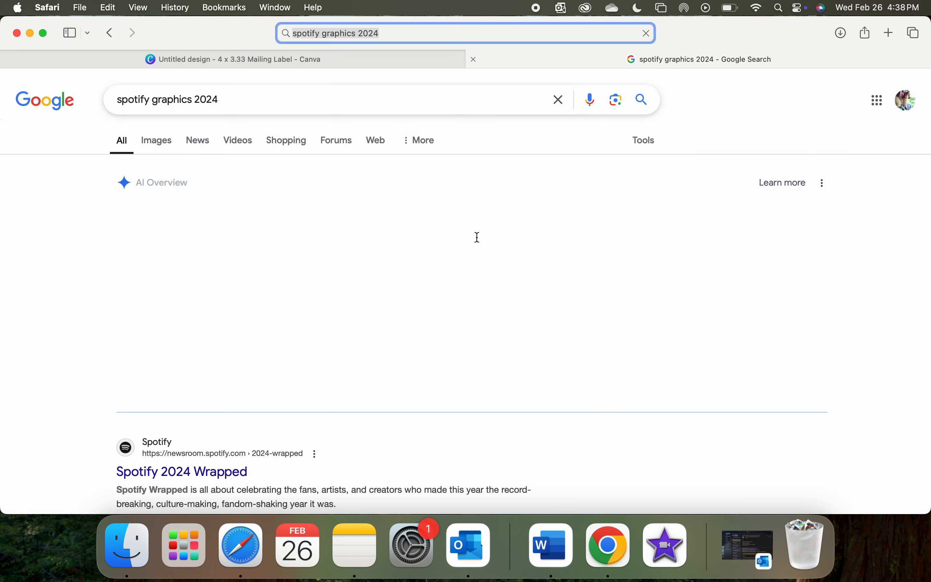
{"action": "left_click", "coordinate": [156, 141]}
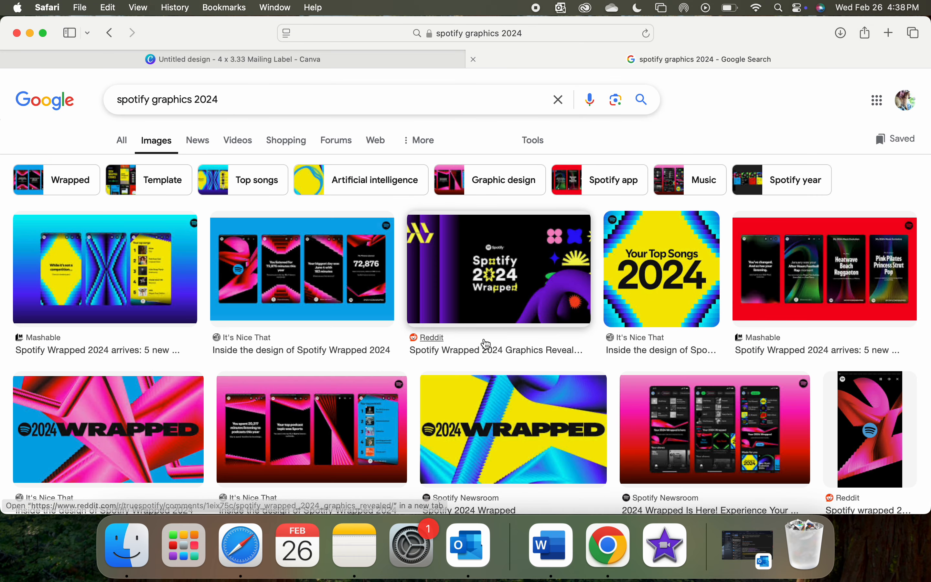
{"action": "scroll", "coordinate": [575, 306], "scroll_direction": "up", "scroll_amount": 5}
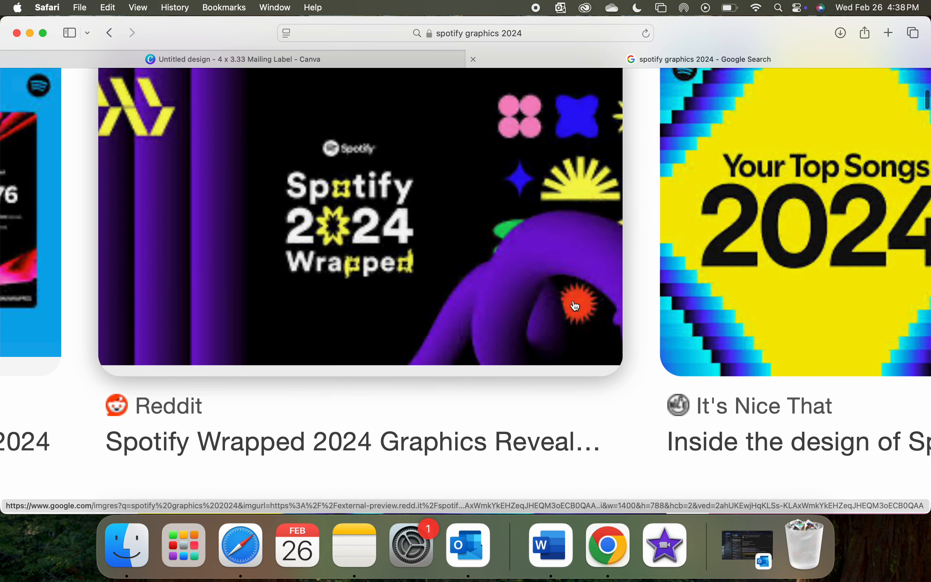
Browse the Spotify 2024 graphics image results for design reference
{"action": "scroll", "coordinate": [573, 304], "scroll_direction": "down", "scroll_amount": 5}
{"action": "scroll", "coordinate": [573, 307], "scroll_direction": "down", "scroll_amount": 5}
{"action": "scroll", "coordinate": [500, 210], "scroll_direction": "up", "scroll_amount": 5}
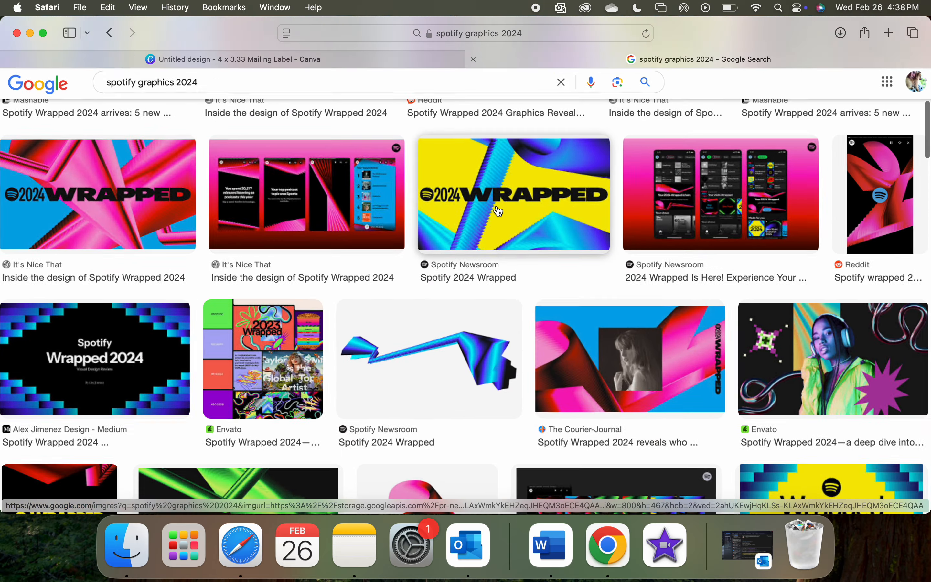
{"action": "scroll", "coordinate": [499, 211], "scroll_direction": "down", "scroll_amount": 3}
{"action": "scroll", "coordinate": [499, 211], "scroll_direction": "up", "scroll_amount": 10}
{"action": "scroll", "coordinate": [591, 352], "scroll_direction": "down", "scroll_amount": 3}
{"action": "scroll", "coordinate": [590, 351], "scroll_direction": "down", "scroll_amount": 5}
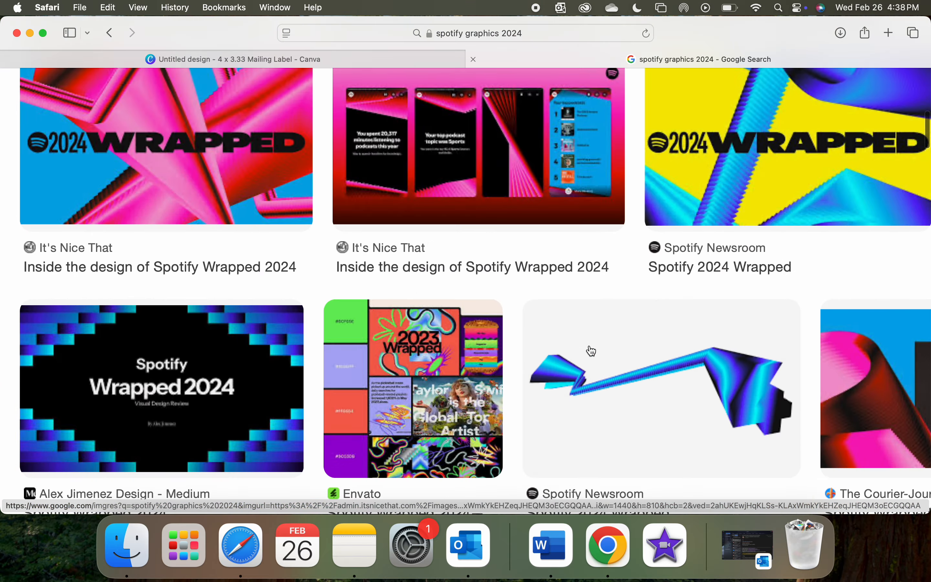
{"action": "scroll", "coordinate": [673, 308], "scroll_direction": "up", "scroll_amount": 5}
{"action": "scroll", "coordinate": [673, 309], "scroll_direction": "down", "scroll_amount": 5}
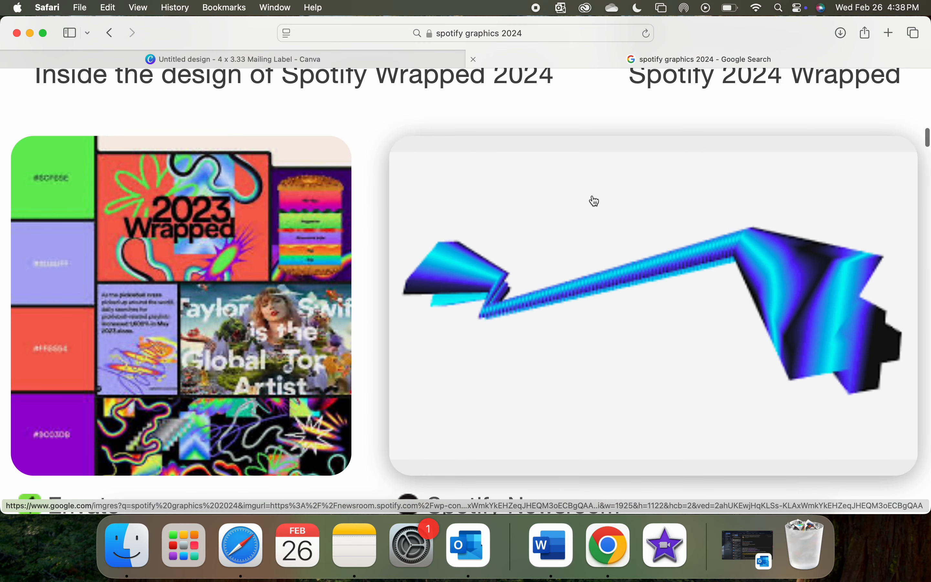
Return to the Canva design and download it as a PNG with a transparent background
{"action": "left_click", "coordinate": [370, 60]}
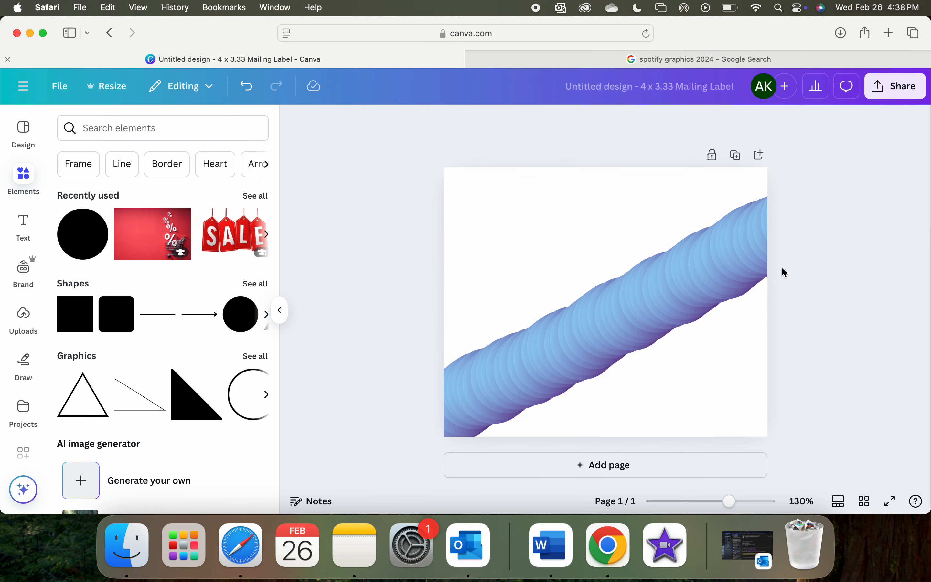
{"action": "left_click", "coordinate": [541, 208]}
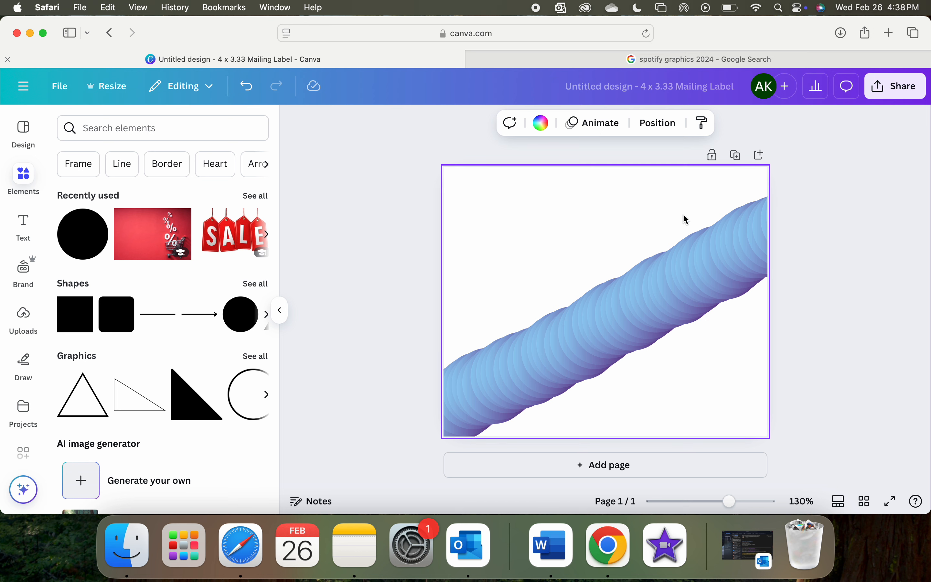
{"action": "left_click", "coordinate": [898, 86]}
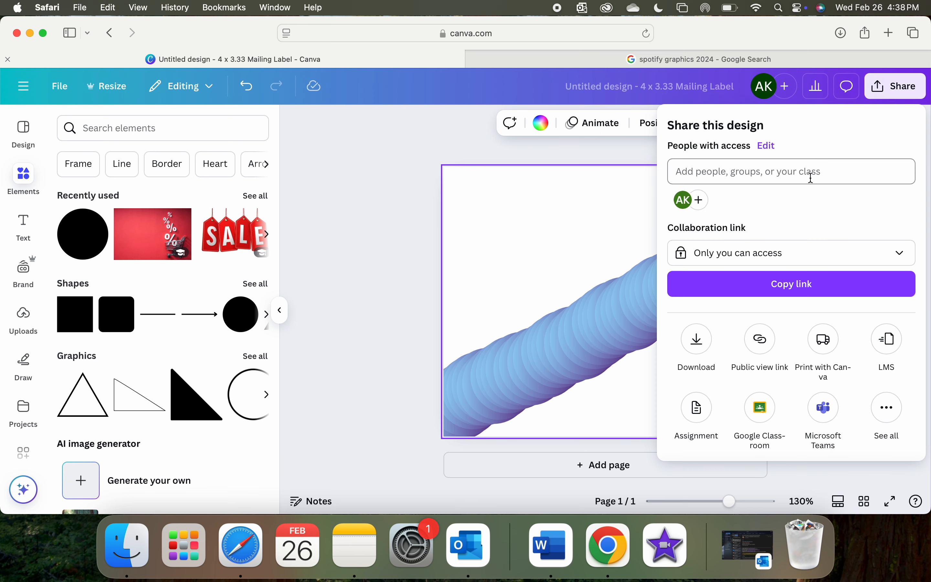
{"action": "left_click", "coordinate": [698, 346]}
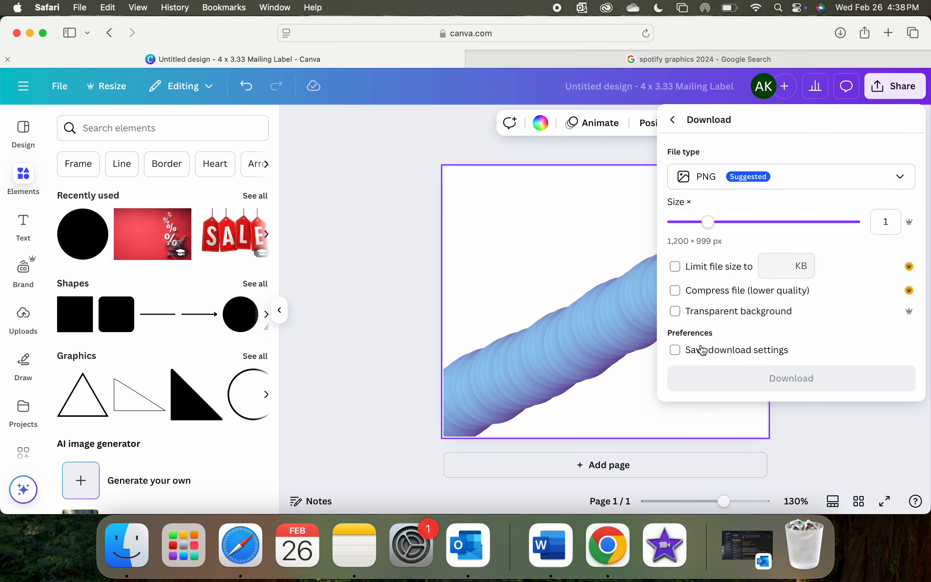
{"action": "left_click", "coordinate": [749, 178]}
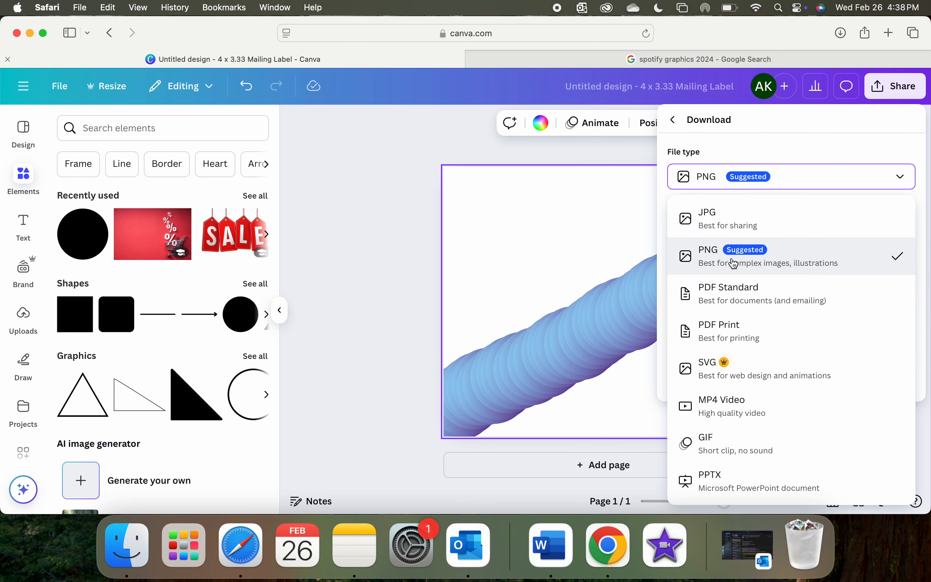
{"action": "left_click", "coordinate": [753, 179]}
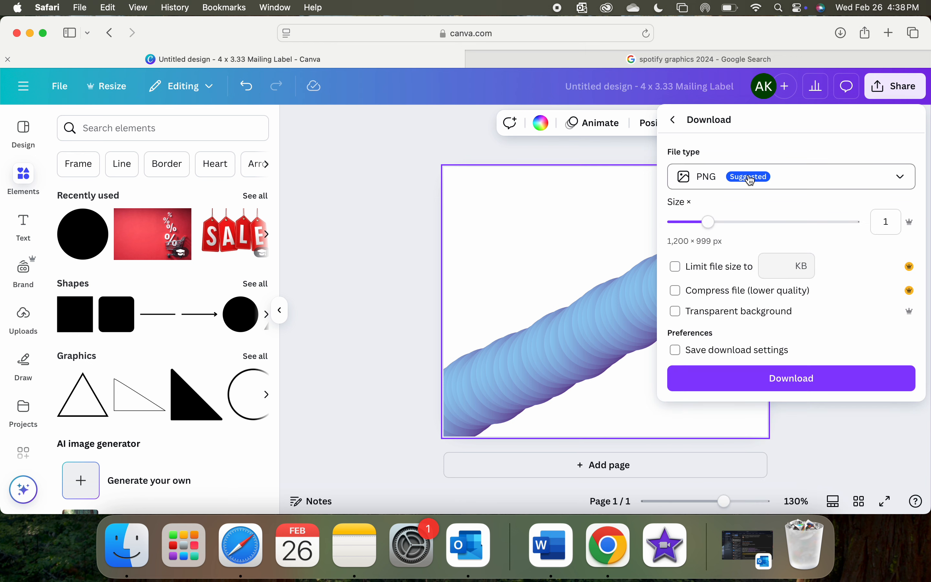
{"action": "left_click", "coordinate": [739, 357]}
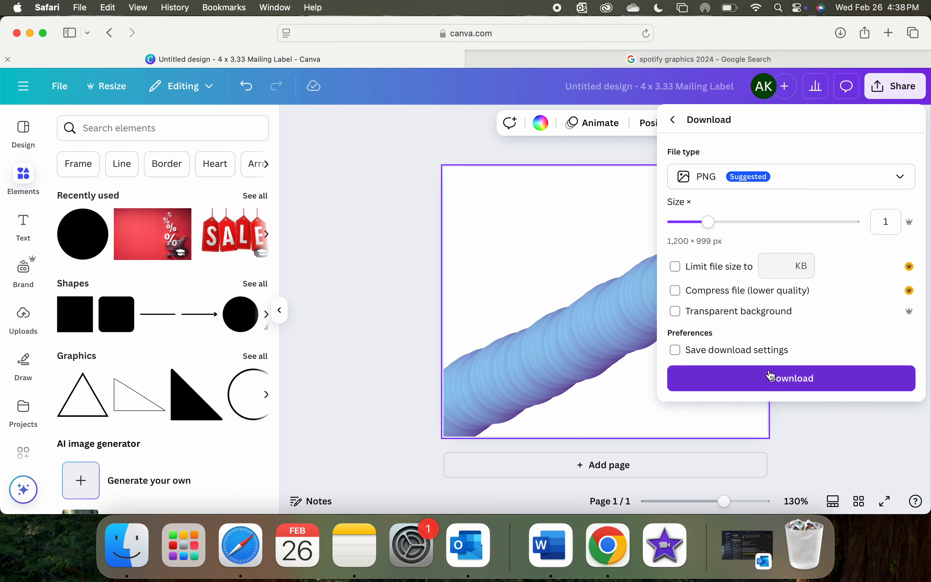
{"action": "left_click", "coordinate": [698, 317]}
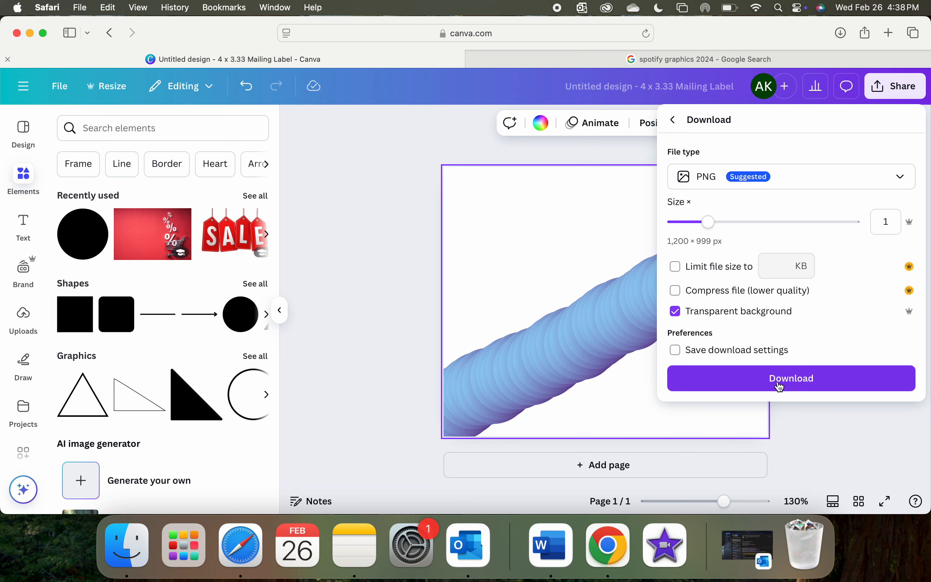
{"action": "left_click", "coordinate": [780, 381]}
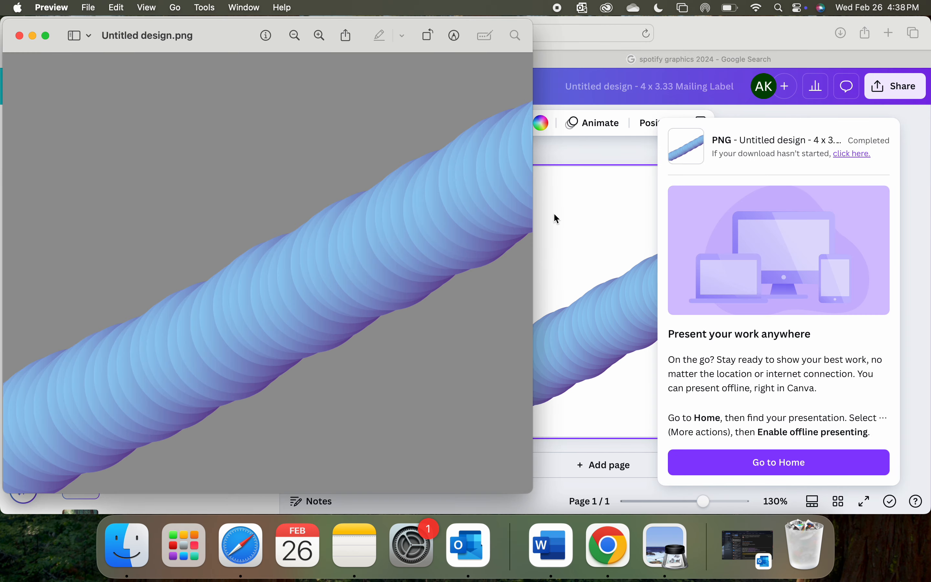
Inspect the downloaded PNG in Preview and close it
{"action": "scroll", "coordinate": [307, 290], "scroll_direction": "down", "scroll_amount": 2}
{"action": "scroll", "coordinate": [307, 291], "scroll_direction": "up", "scroll_amount": 2}
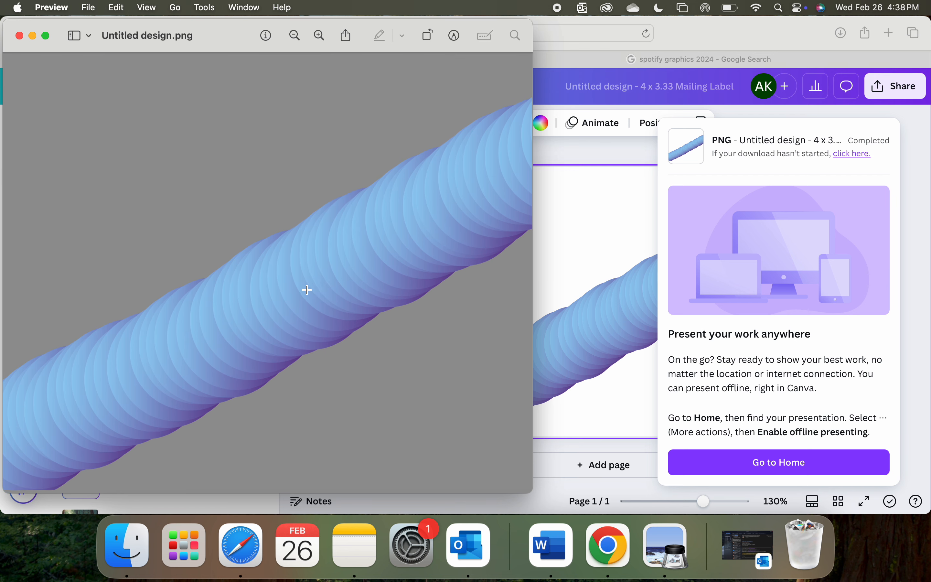
{"action": "left_click", "coordinate": [20, 36]}
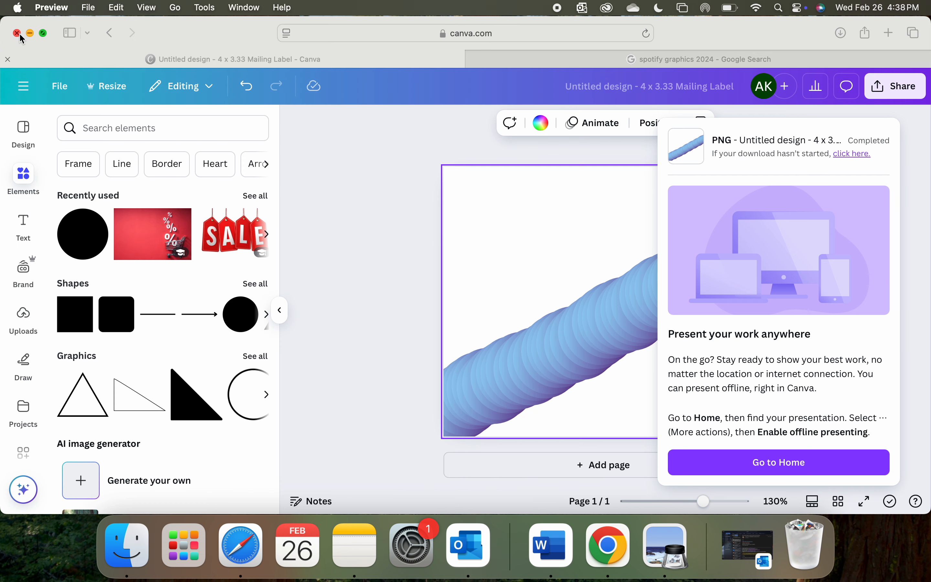
Clear the page by selecting and deleting all the circle stacks
{"action": "left_click", "coordinate": [565, 202]}
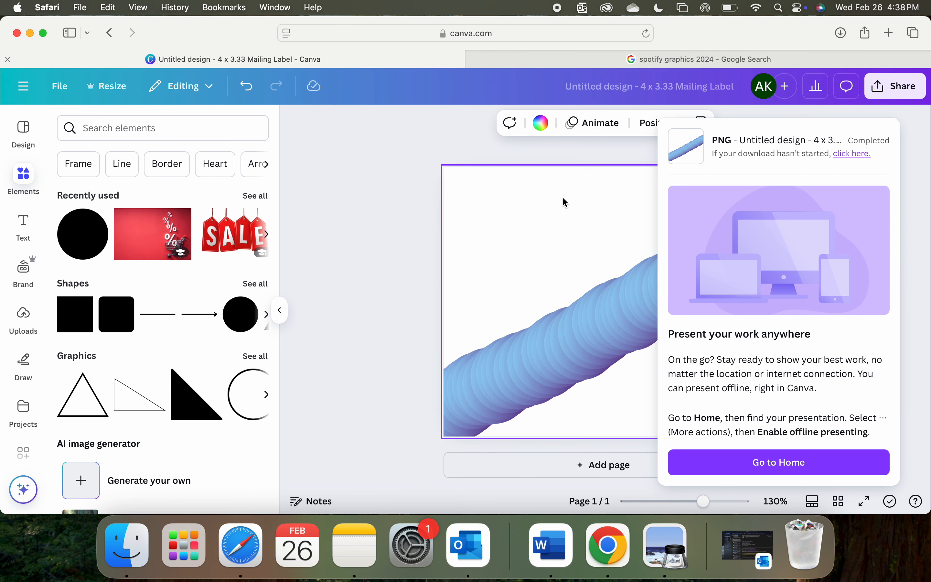
{"action": "left_click", "coordinate": [425, 136]}
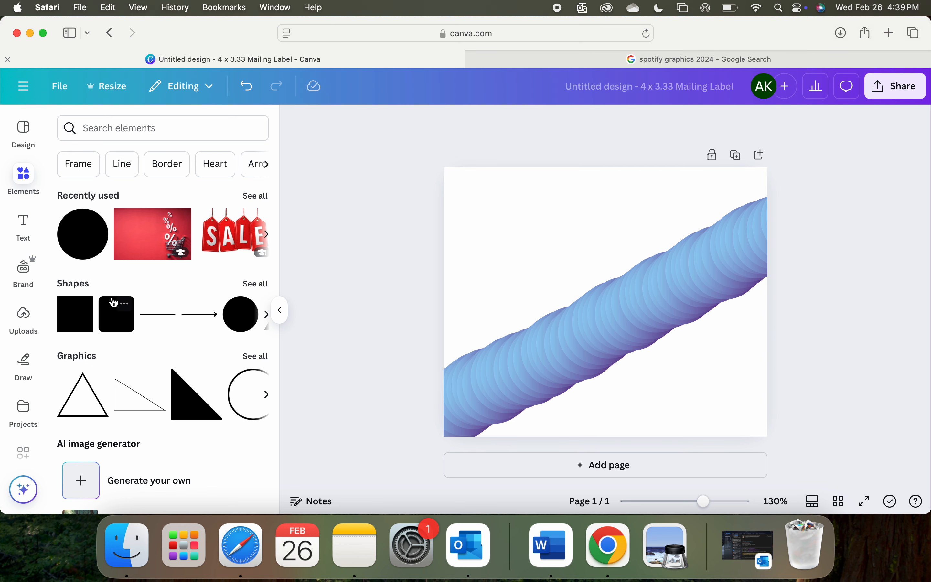
{"action": "left_click_drag", "start_coordinate": [754, 193], "coordinate": [482, 412]}
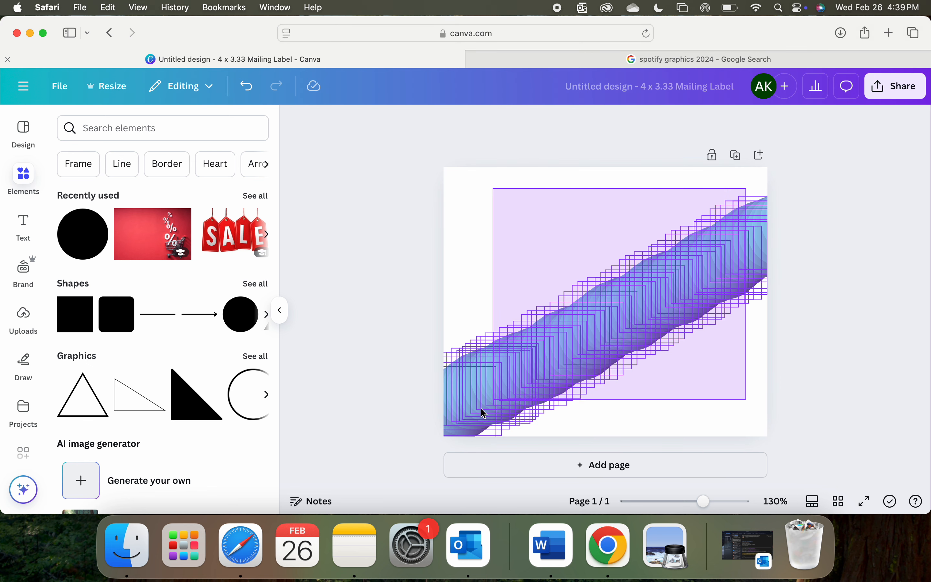
{"action": "key", "text": "Delete"}
{"action": "left_click_drag", "start_coordinate": [566, 339], "coordinate": [871, 223]}
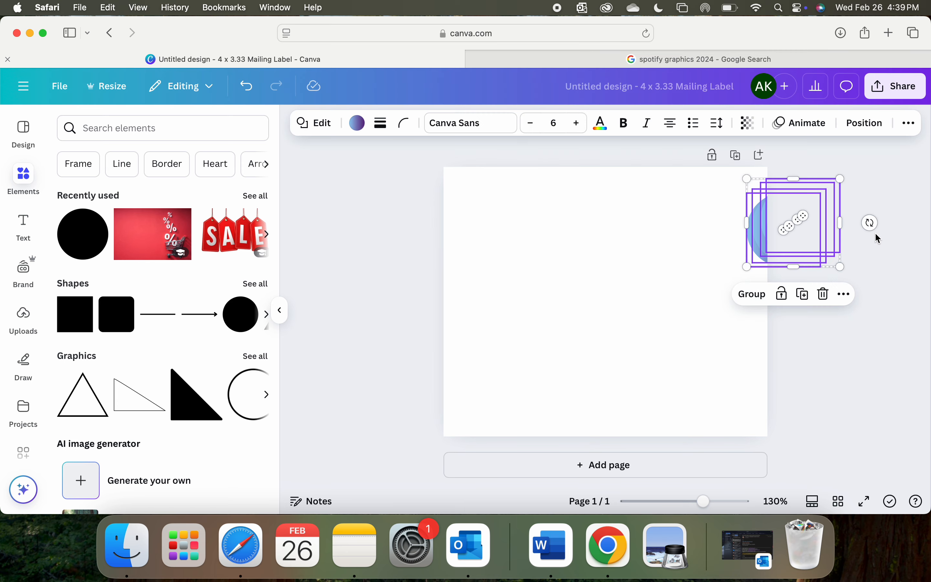
{"action": "key", "text": "Delete"}
Search the text fonts for Righteous and Galindo
{"action": "left_click", "coordinate": [22, 234]}
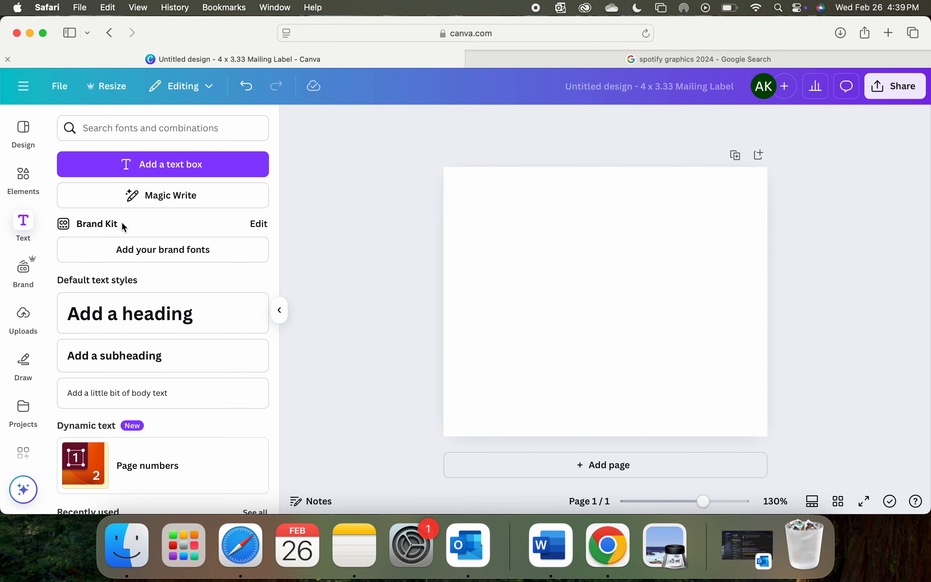
{"action": "scroll", "coordinate": [130, 327], "scroll_direction": "down", "scroll_amount": 5}
{"action": "scroll", "coordinate": [130, 329], "scroll_direction": "up", "scroll_amount": 5}
{"action": "left_click", "coordinate": [188, 132]}
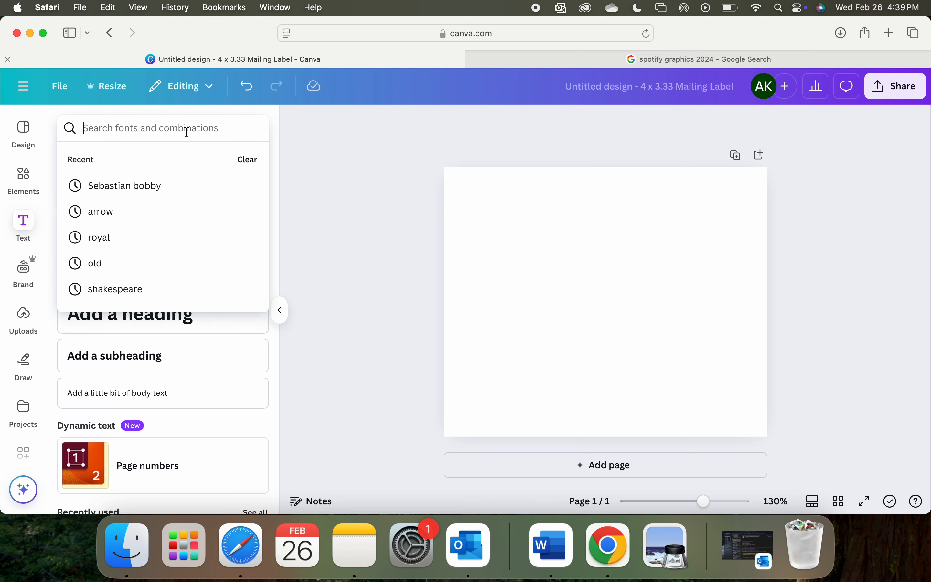
{"action": "type", "text": "righteous"}
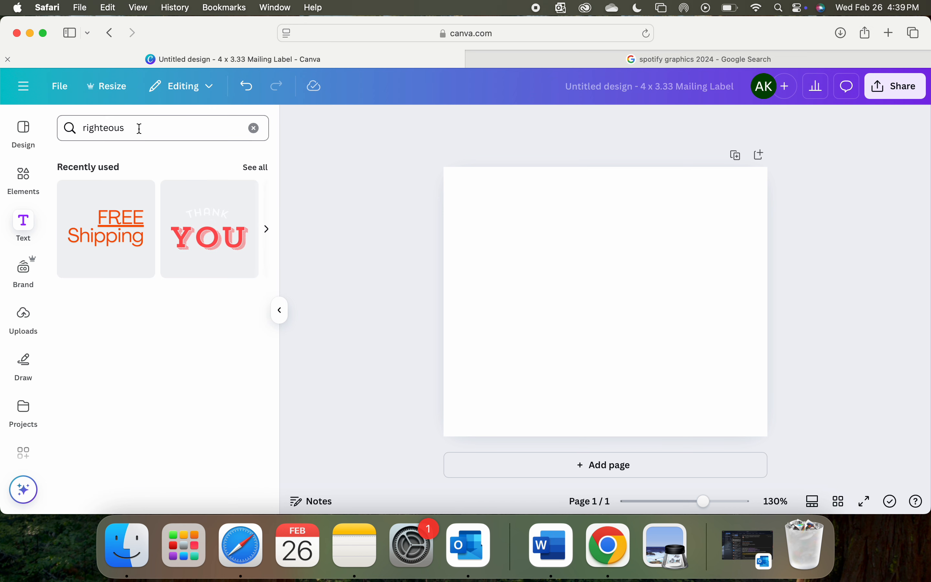
{"action": "left_click", "coordinate": [139, 129]}
{"action": "type", "text": "galindo"}
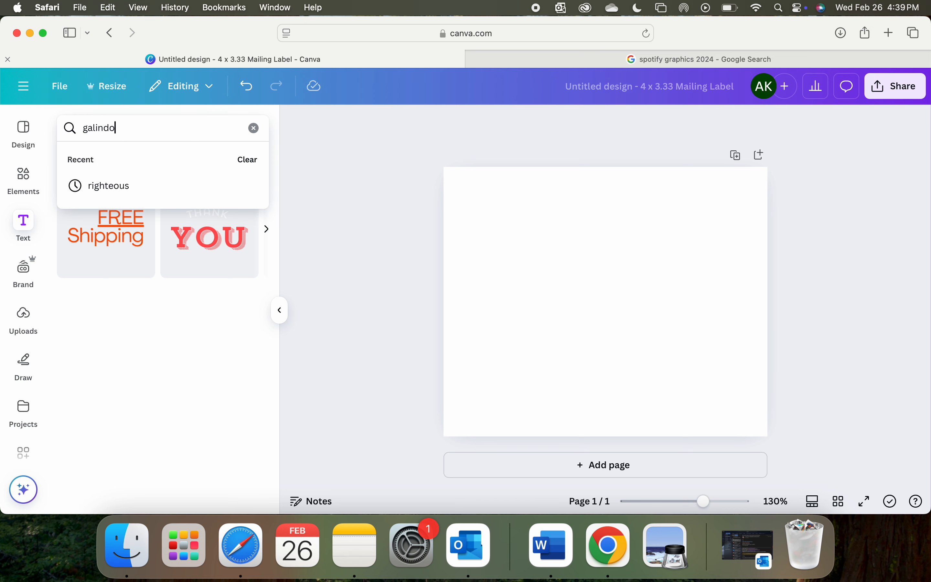
{"action": "key", "text": "Return"}
{"action": "left_click", "coordinate": [125, 138]}
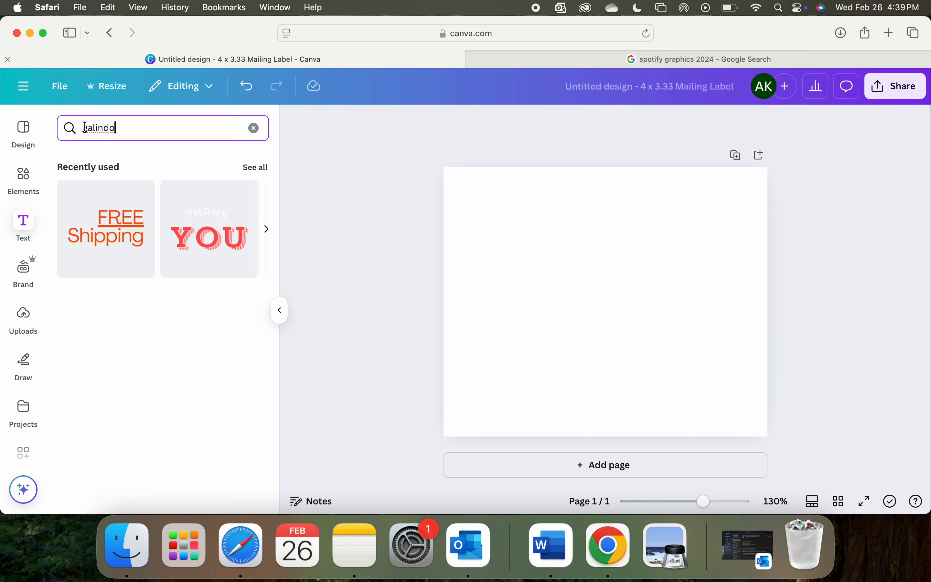
{"action": "type", "text": "open sans"}
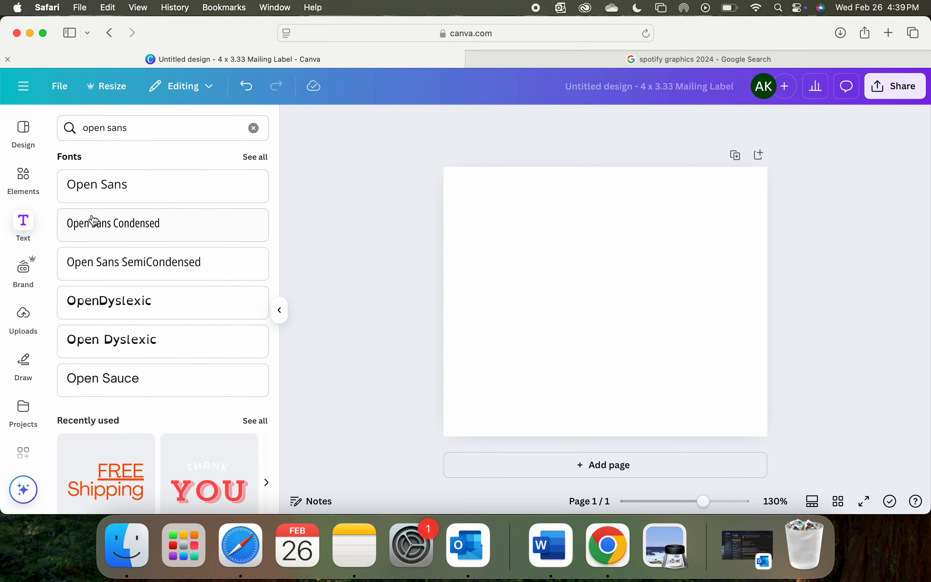
{"action": "left_click", "coordinate": [148, 199]}
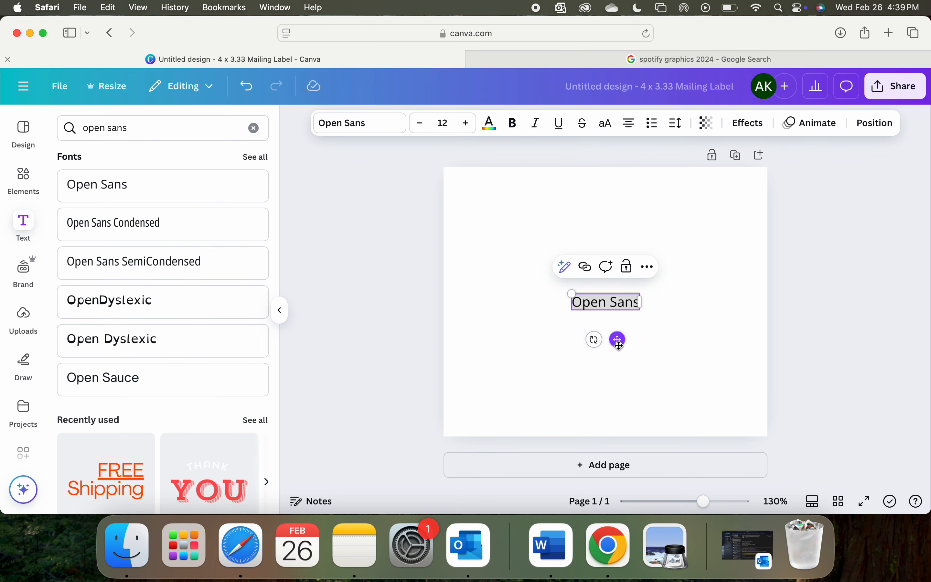
{"action": "left_click_drag", "start_coordinate": [573, 293], "coordinate": [510, 278]}
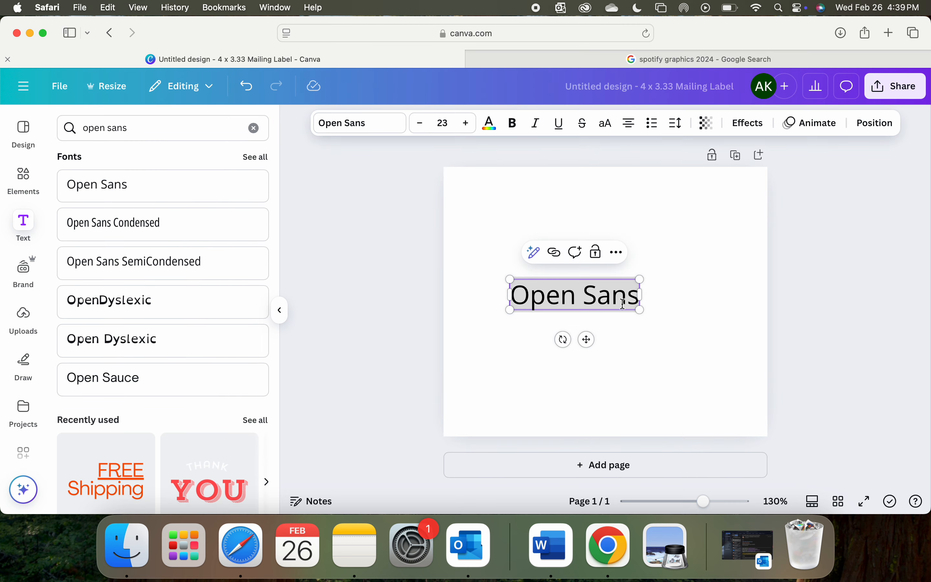
{"action": "left_click", "coordinate": [696, 337]}
{"action": "left_click", "coordinate": [588, 296]}
{"action": "key", "text": "BackSpace"}
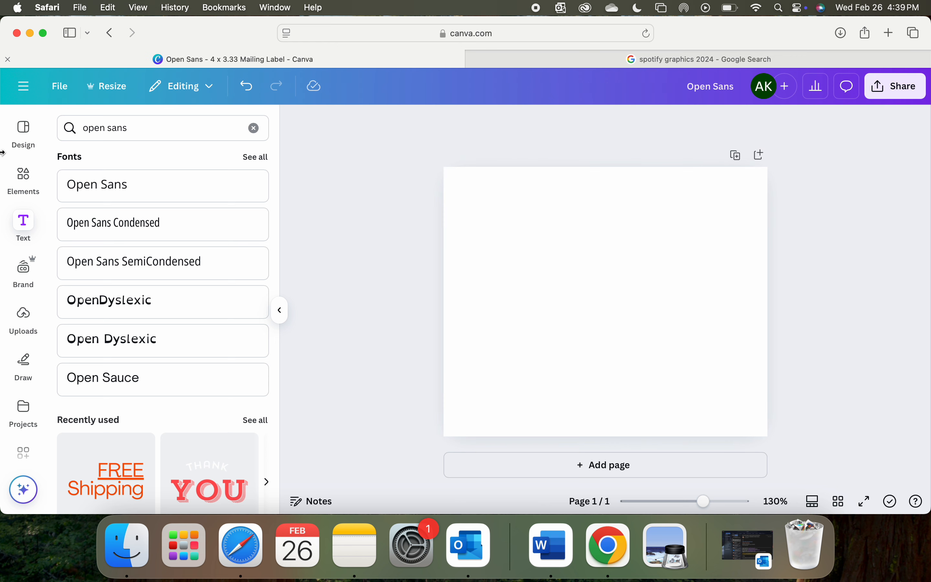
Browse the Elements panel sections for suitable shapes and graphics
{"action": "left_click", "coordinate": [23, 175]}
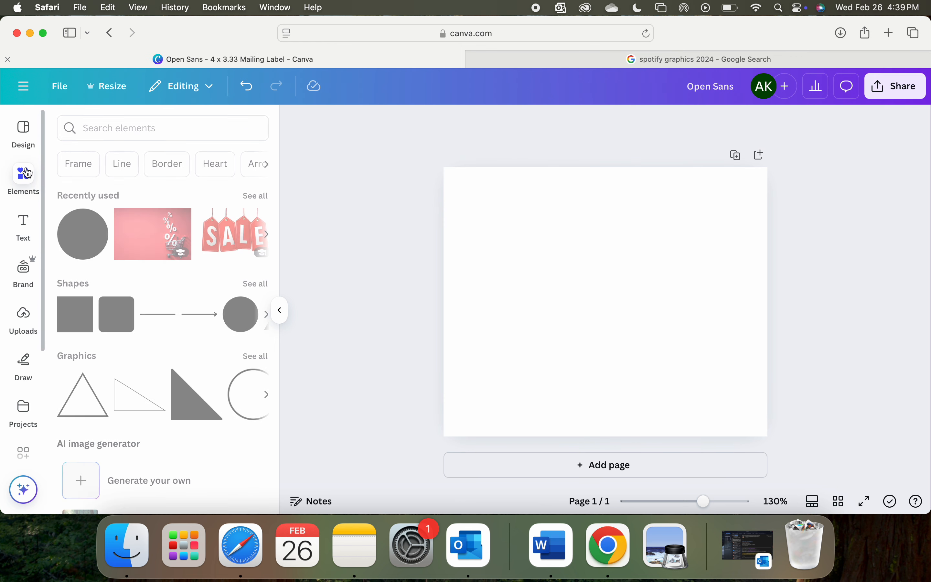
{"action": "scroll", "coordinate": [174, 412], "scroll_direction": "down", "scroll_amount": 4}
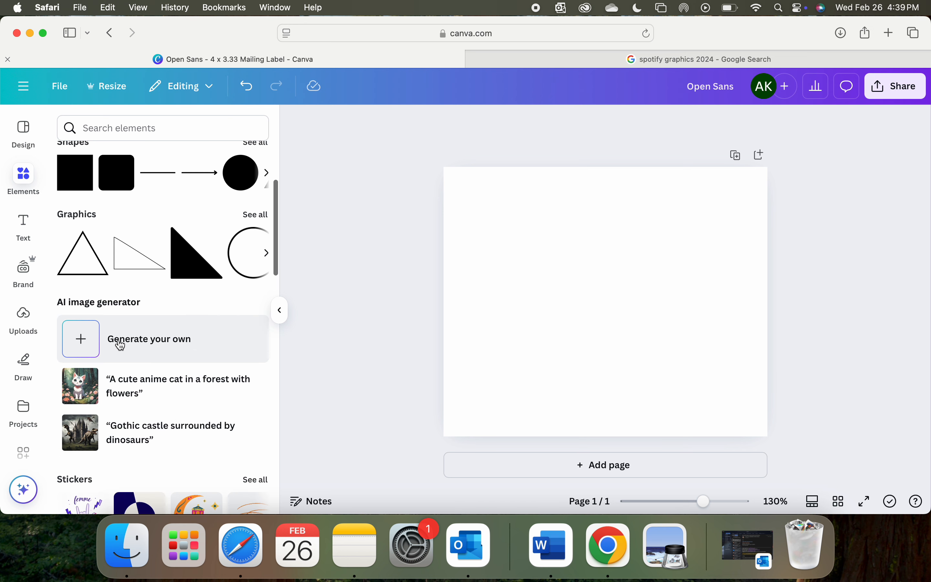
{"action": "scroll", "coordinate": [106, 338], "scroll_direction": "down", "scroll_amount": 1}
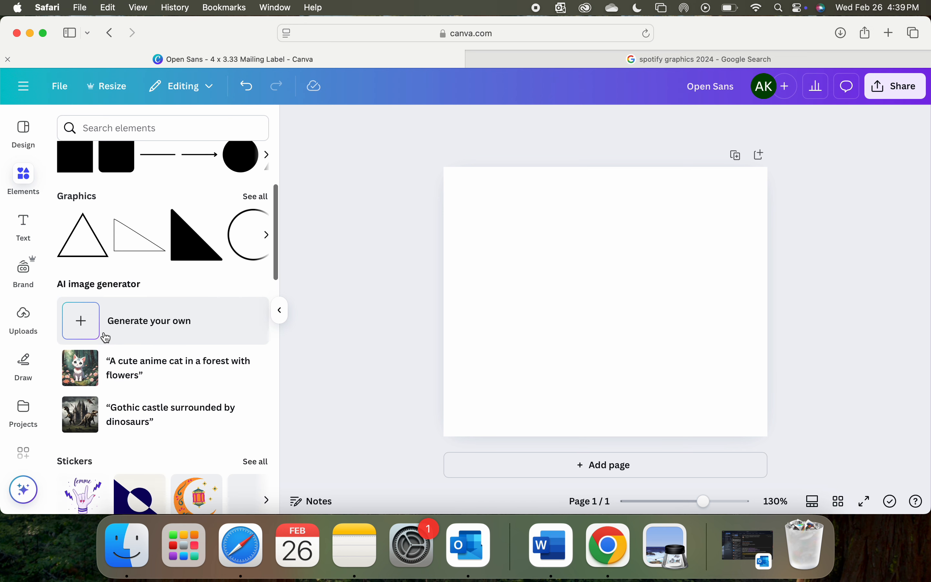
{"action": "scroll", "coordinate": [116, 329], "scroll_direction": "down", "scroll_amount": 4}
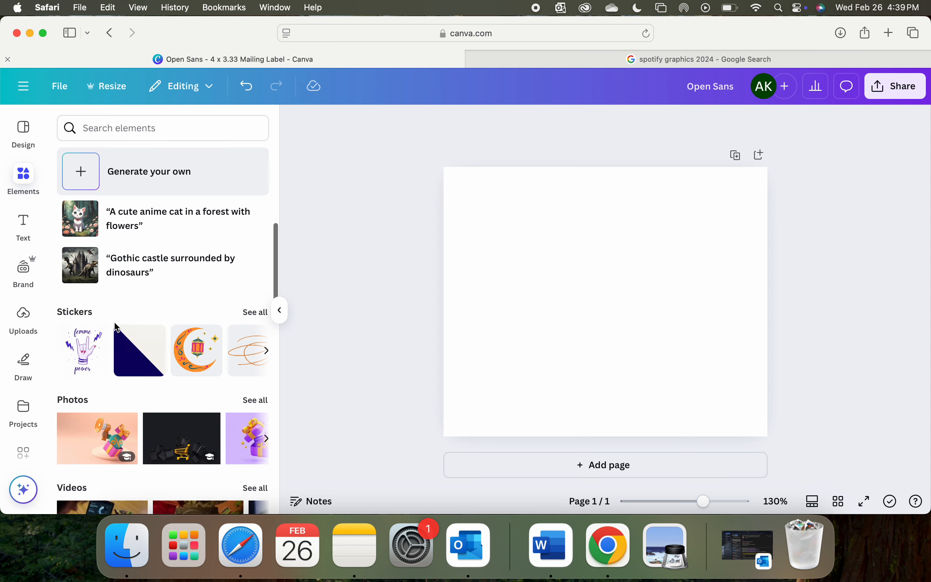
{"action": "scroll", "coordinate": [118, 328], "scroll_direction": "down", "scroll_amount": 5}
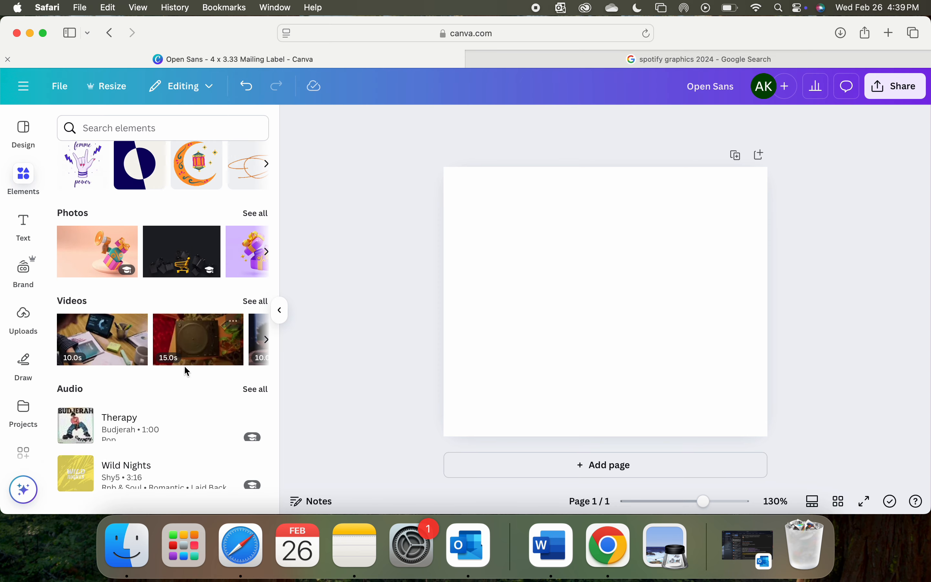
{"action": "scroll", "coordinate": [177, 360], "scroll_direction": "down", "scroll_amount": 10}
{"action": "scroll", "coordinate": [166, 354], "scroll_direction": "up", "scroll_amount": 2}
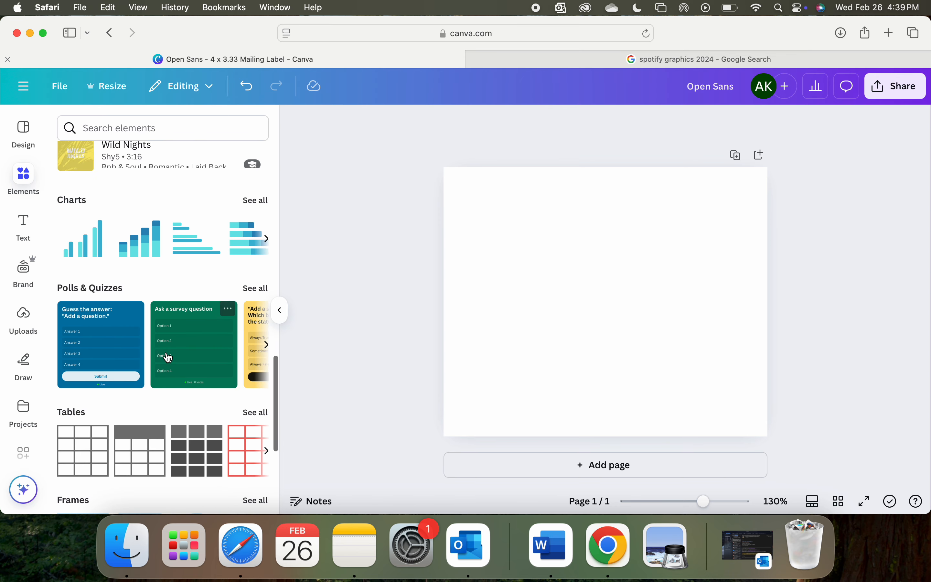
{"action": "scroll", "coordinate": [168, 358], "scroll_direction": "down", "scroll_amount": 4}
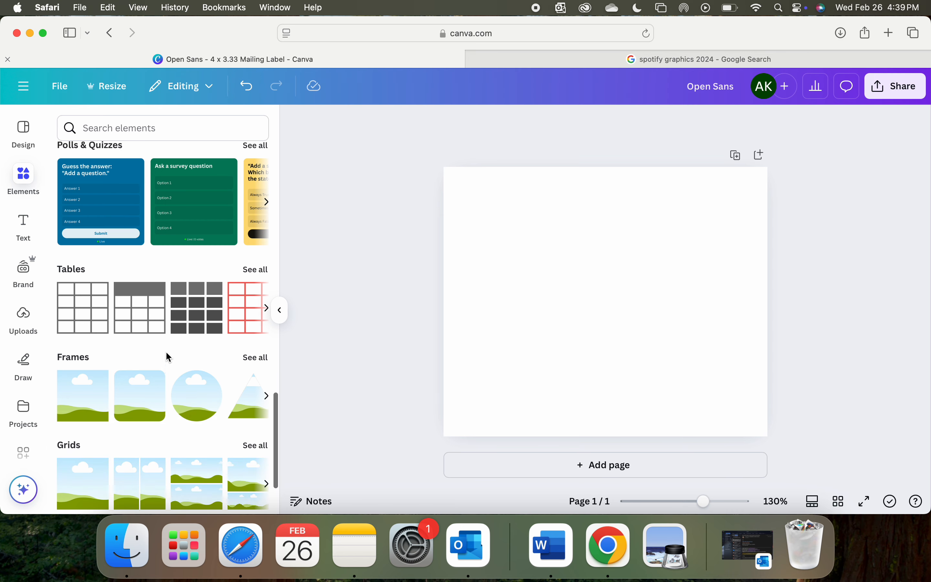
{"action": "scroll", "coordinate": [168, 357], "scroll_direction": "up", "scroll_amount": 5}
{"action": "scroll", "coordinate": [200, 362], "scroll_direction": "right", "scroll_amount": 3}
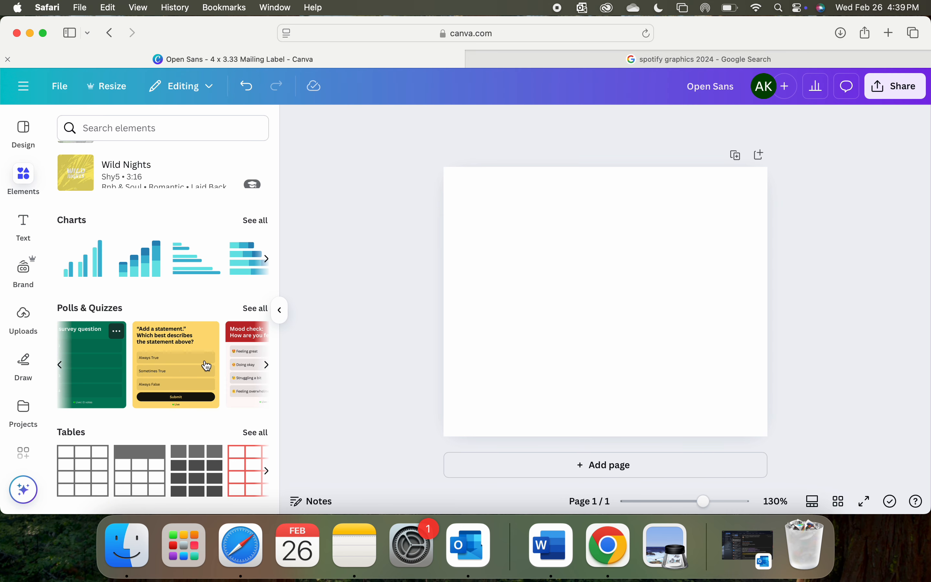
Add the "Write a problem with one solution" quiz from Polls & Quizzes to the page
{"action": "scroll", "coordinate": [207, 366], "scroll_direction": "right", "scroll_amount": 6}
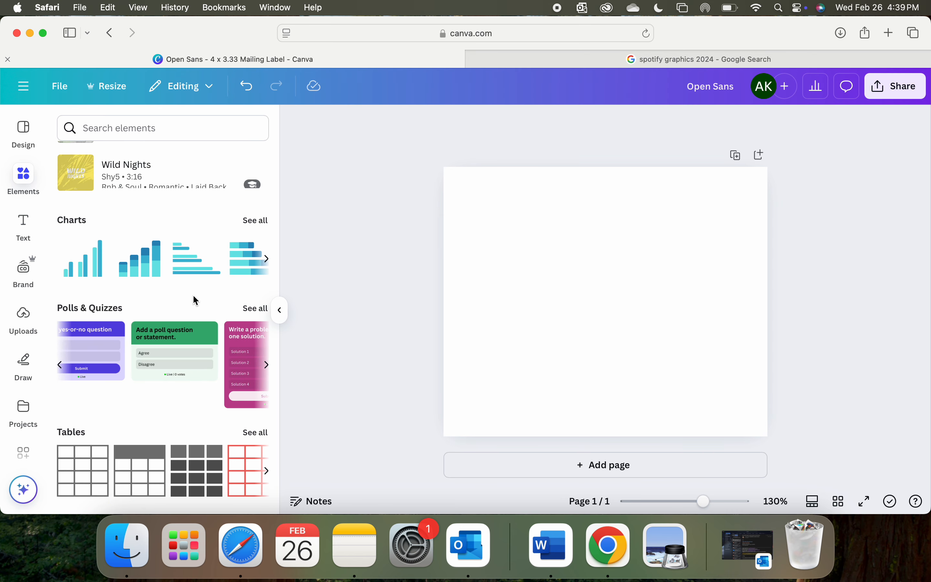
{"action": "scroll", "coordinate": [195, 301], "scroll_direction": "down", "scroll_amount": 10}
{"action": "scroll", "coordinate": [195, 301], "scroll_direction": "up", "scroll_amount": 7}
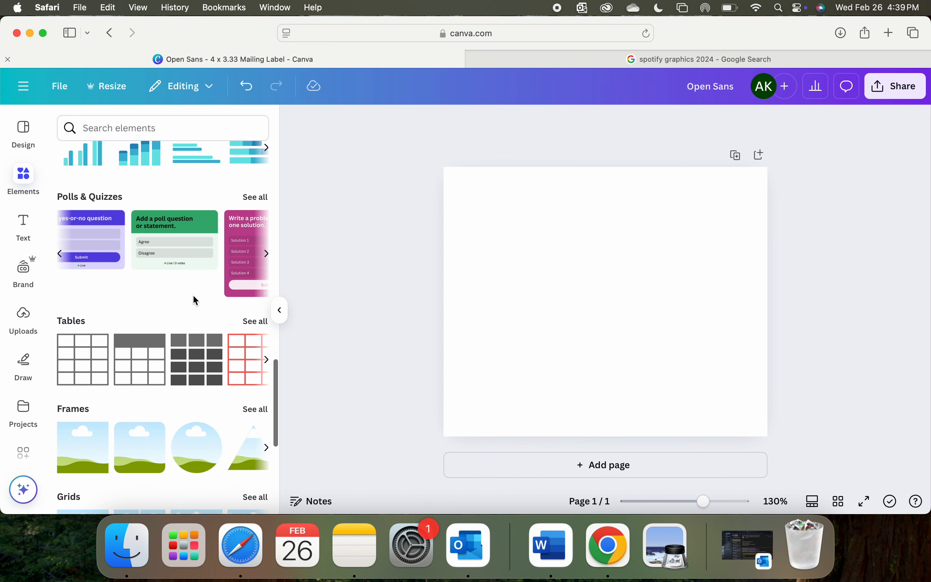
{"action": "scroll", "coordinate": [194, 301], "scroll_direction": "up", "scroll_amount": 3}
{"action": "scroll", "coordinate": [173, 323], "scroll_direction": "right", "scroll_amount": 2}
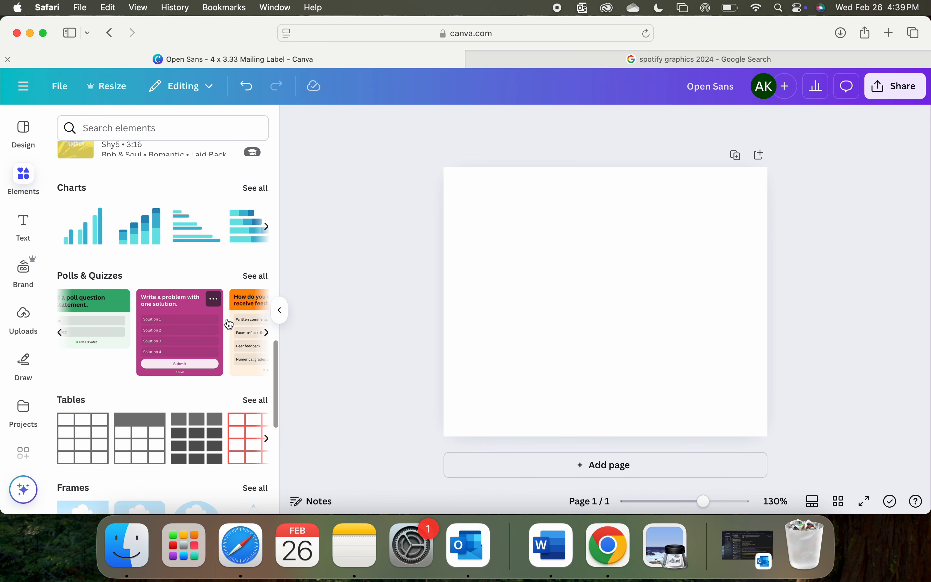
{"action": "left_click", "coordinate": [168, 322]}
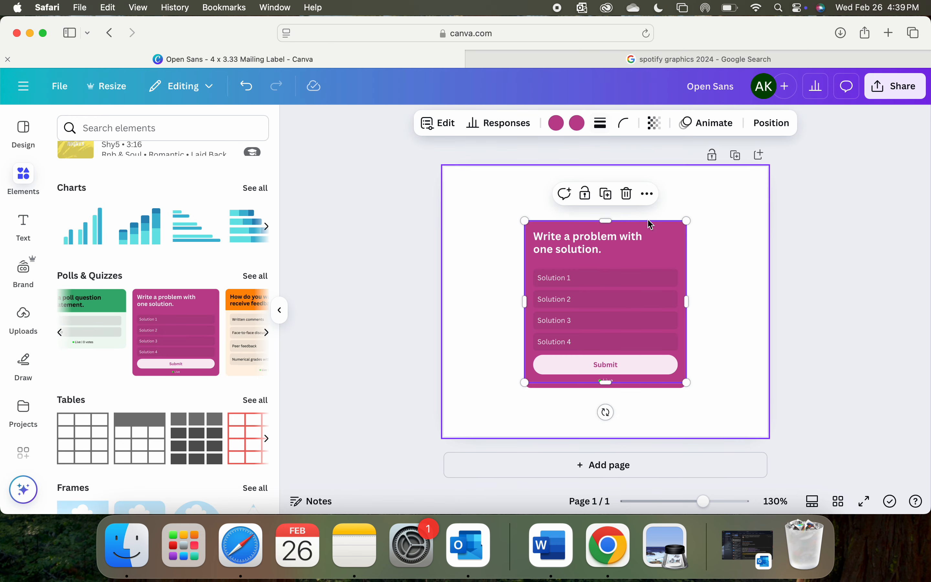
Set the quiz header to "What is the best school lunch?"
{"action": "double_click", "coordinate": [600, 251]}
{"action": "left_click", "coordinate": [741, 281]}
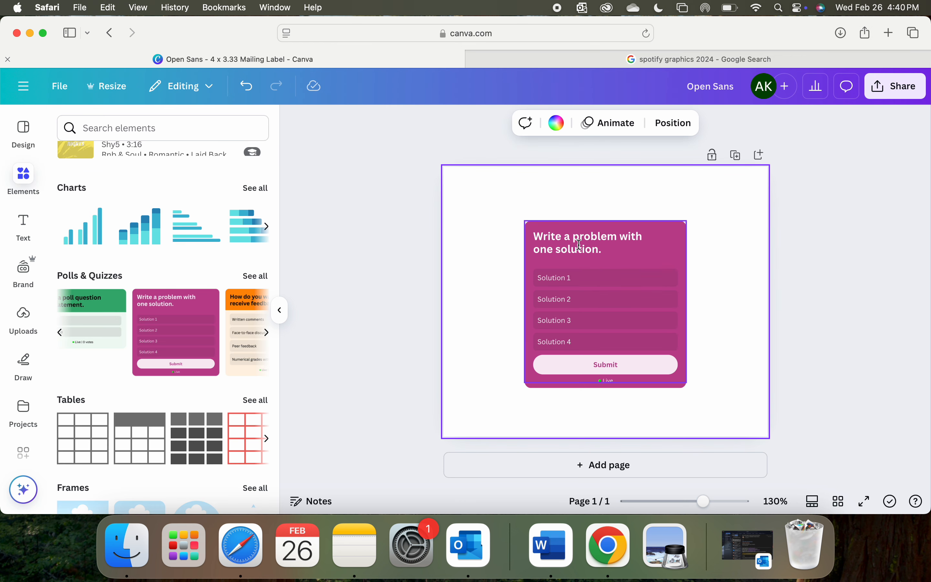
{"action": "left_click", "coordinate": [579, 245]}
{"action": "left_click", "coordinate": [708, 266]}
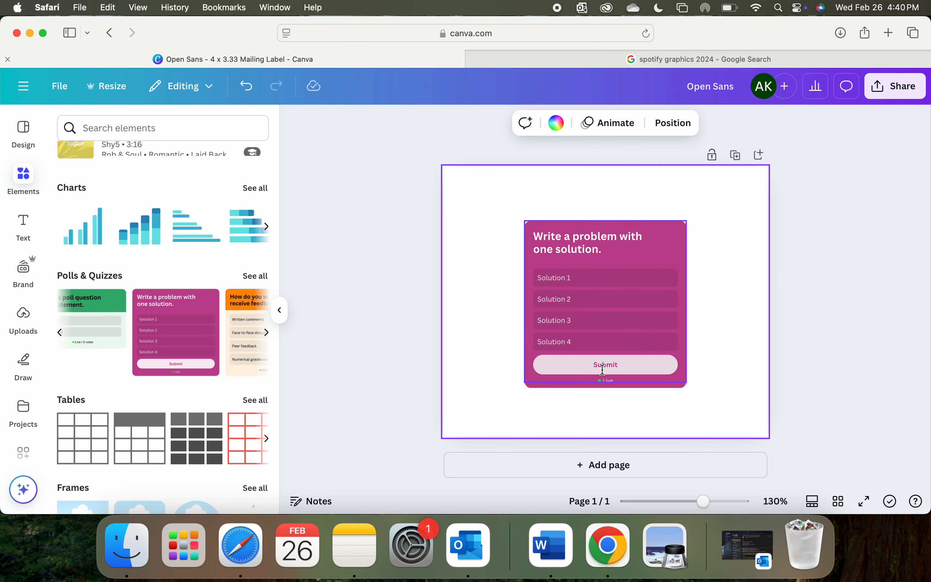
{"action": "left_click", "coordinate": [585, 249]}
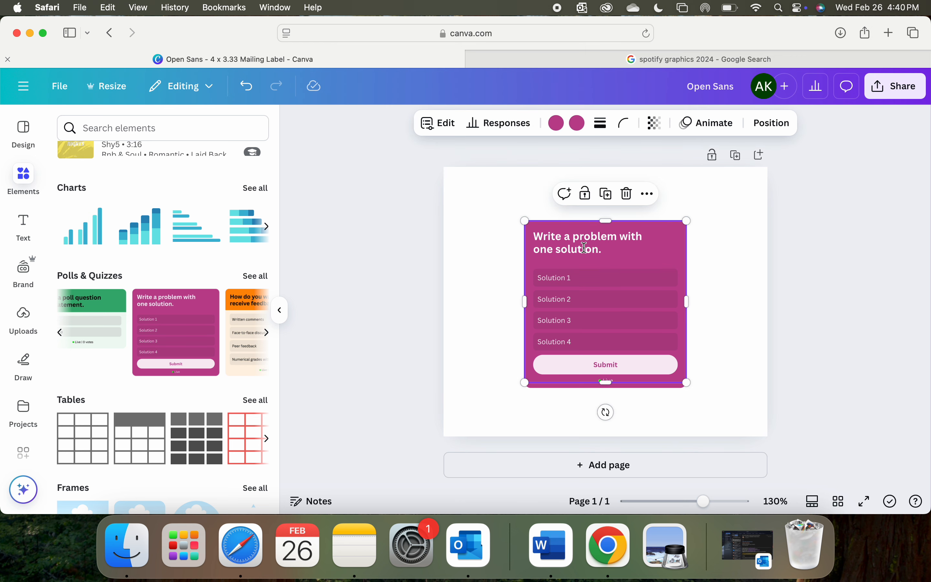
{"action": "left_click", "coordinate": [585, 247]}
{"action": "triple_click", "coordinate": [163, 203]}
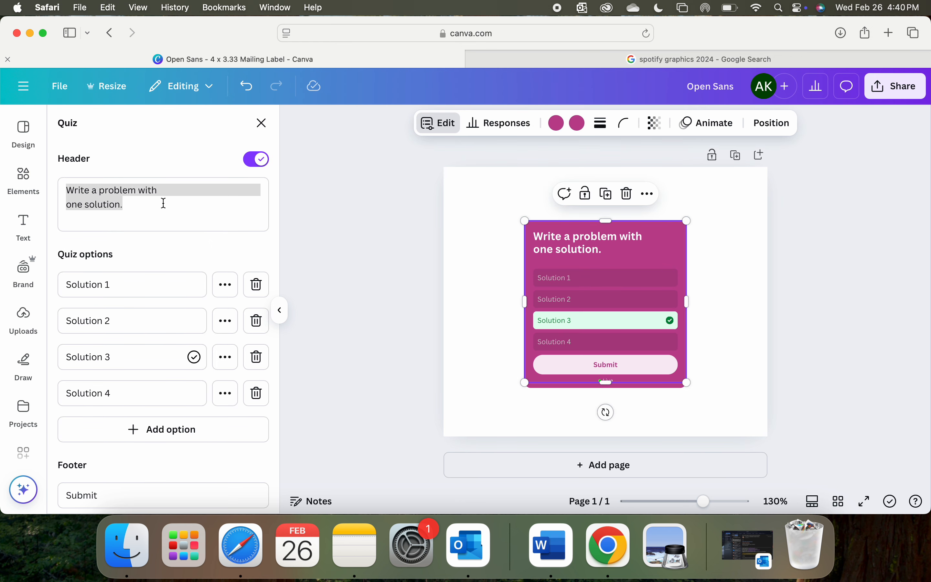
{"action": "type", "text": "What is the best school"}
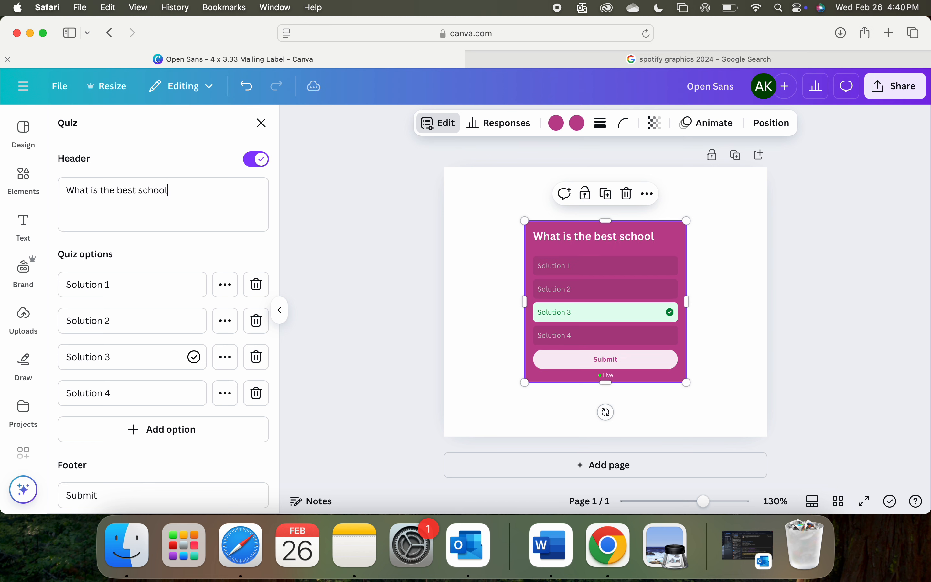
{"action": "type", "text": " lunch?"}
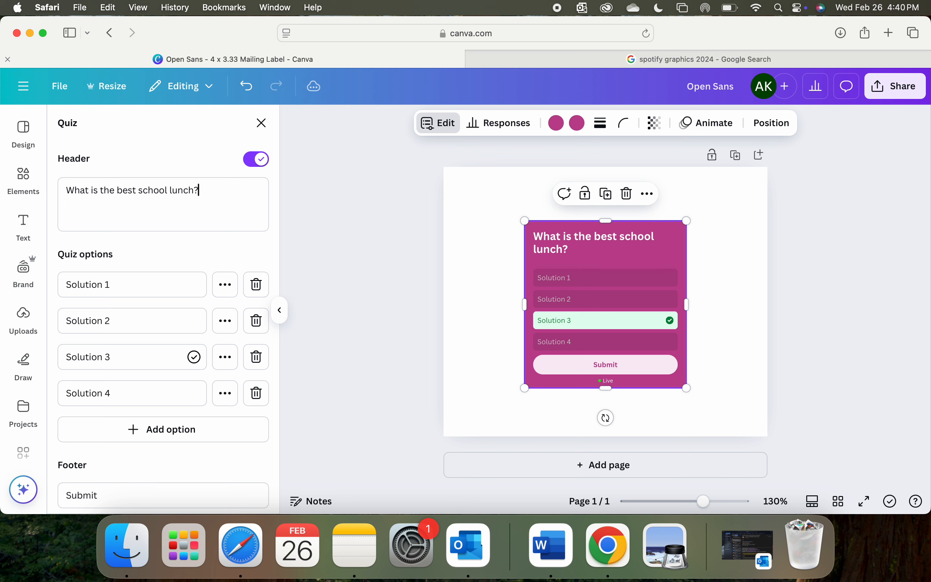
Rename the four quiz options to Crispitos, Pizza, Burger and Salad
{"action": "triple_click", "coordinate": [135, 285]}
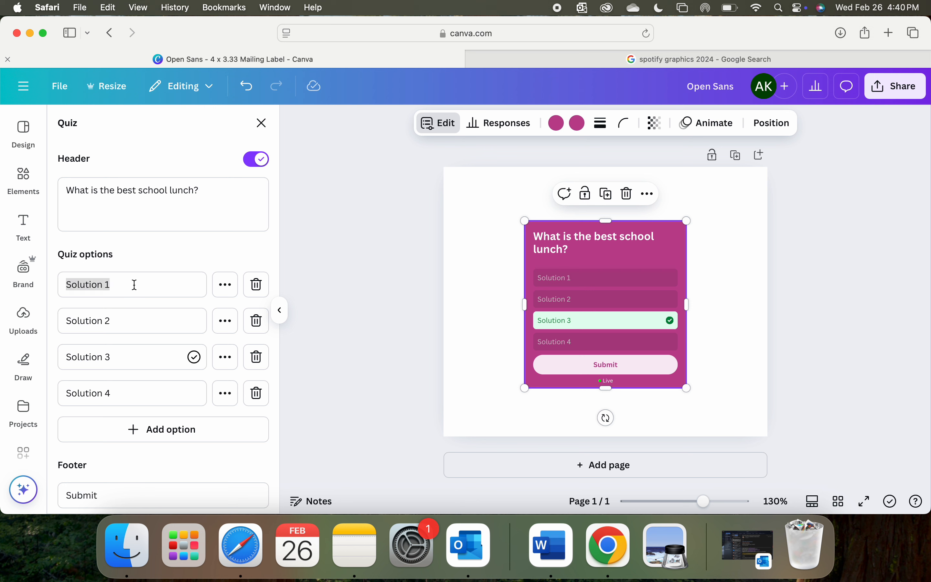
{"action": "type", "text": "Crispitos"}
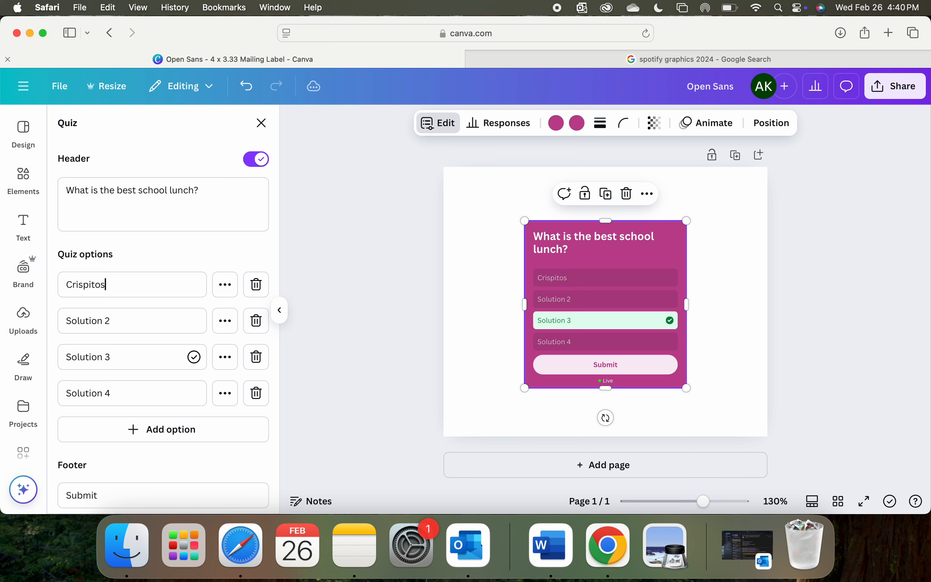
{"action": "triple_click", "coordinate": [154, 323]}
{"action": "type", "text": "Pizza"}
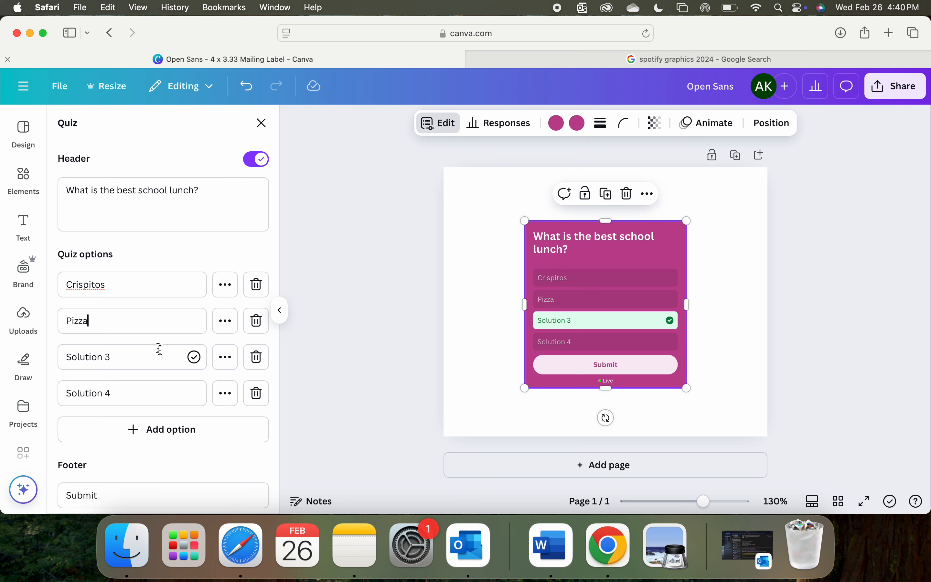
{"action": "type", "text": "Burger"}
{"action": "key", "text": "super+a"}
{"action": "type", "text": "S"}
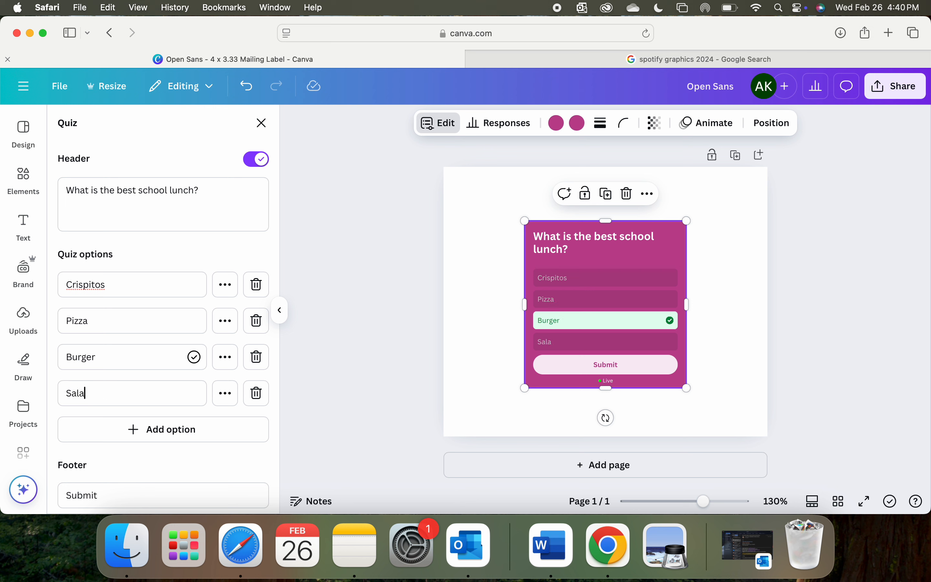
{"action": "left_click", "coordinate": [388, 354]}
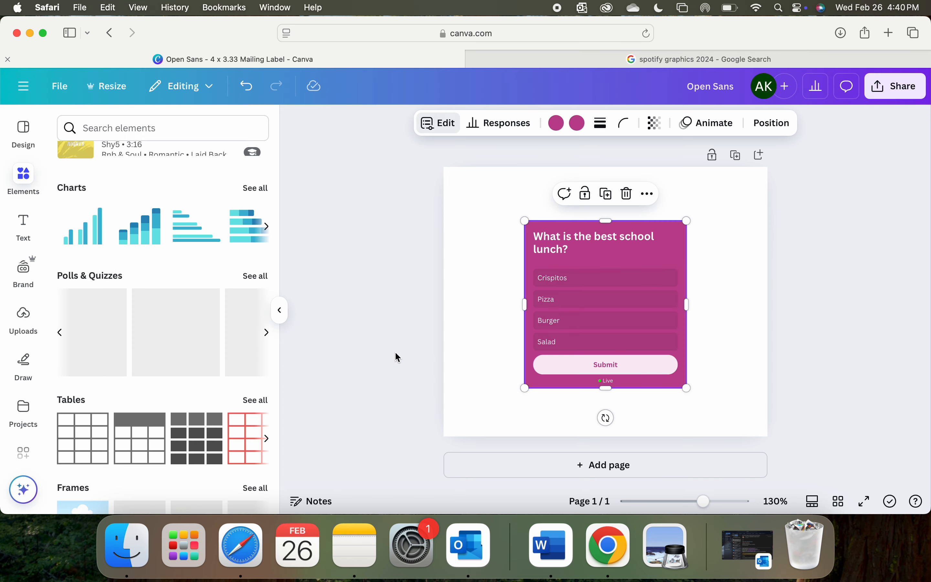
Delete the quiz from the page
{"action": "left_click", "coordinate": [806, 317]}
{"action": "scroll", "coordinate": [750, 318], "scroll_direction": "up", "scroll_amount": 5}
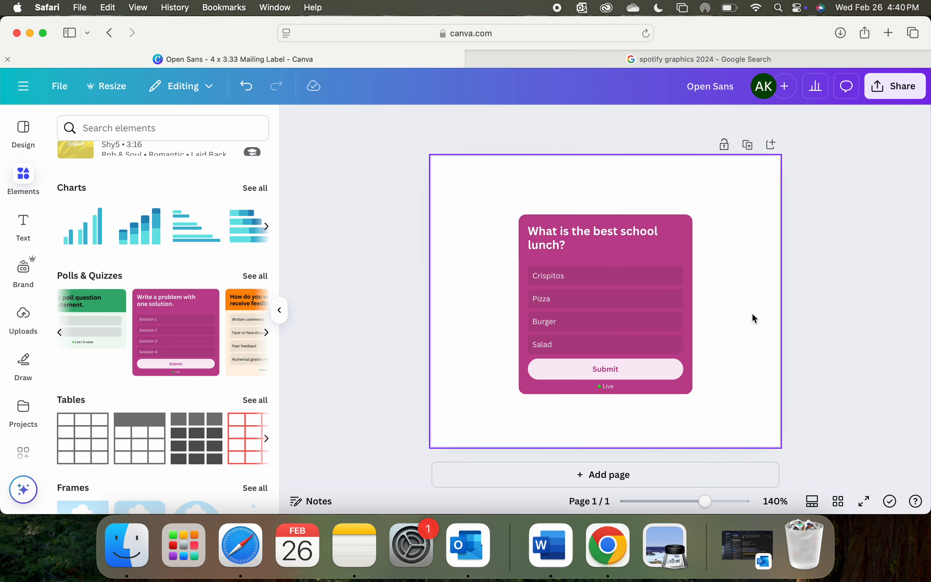
{"action": "scroll", "coordinate": [775, 312], "scroll_direction": "down", "scroll_amount": 4}
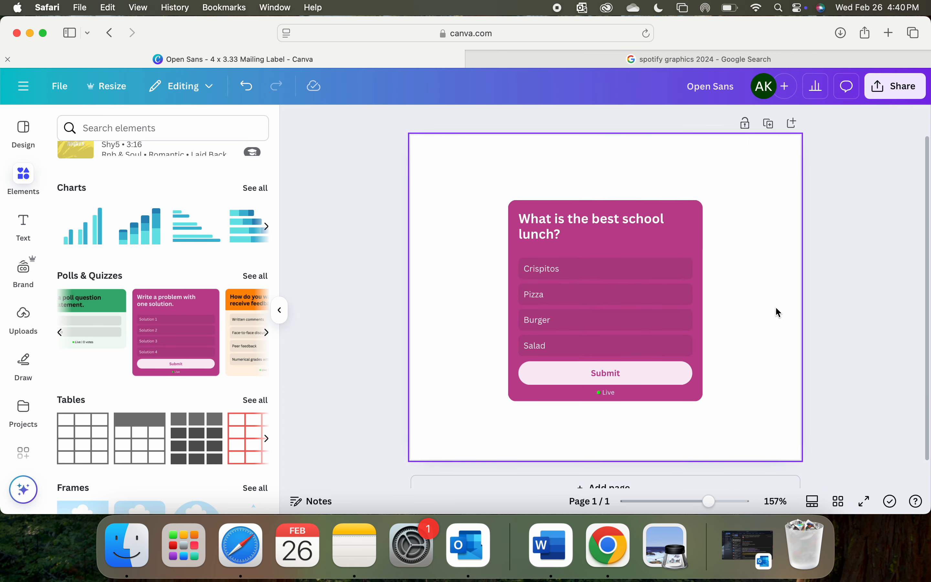
{"action": "scroll", "coordinate": [181, 324], "scroll_direction": "right", "scroll_amount": 5}
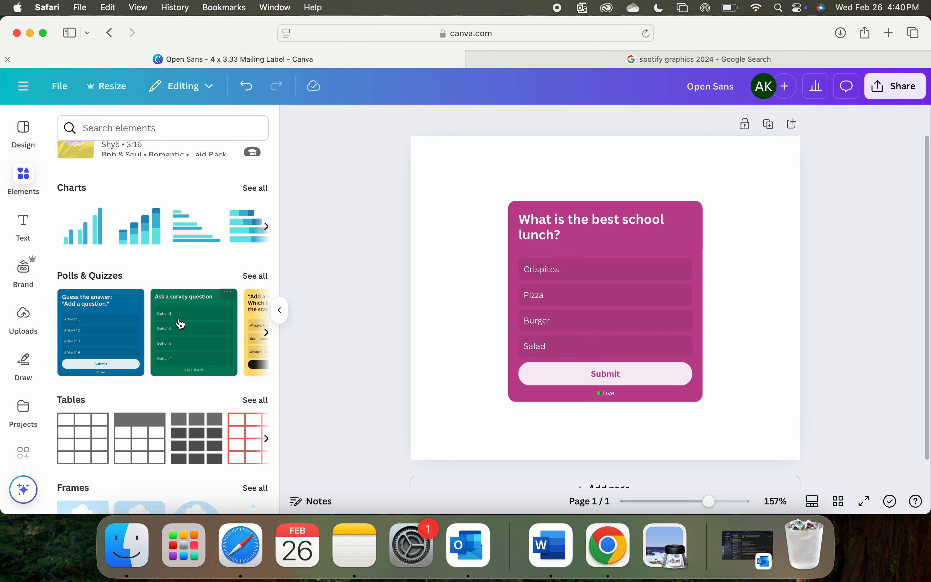
{"action": "left_click", "coordinate": [623, 225]}
{"action": "key", "text": "Delete"}
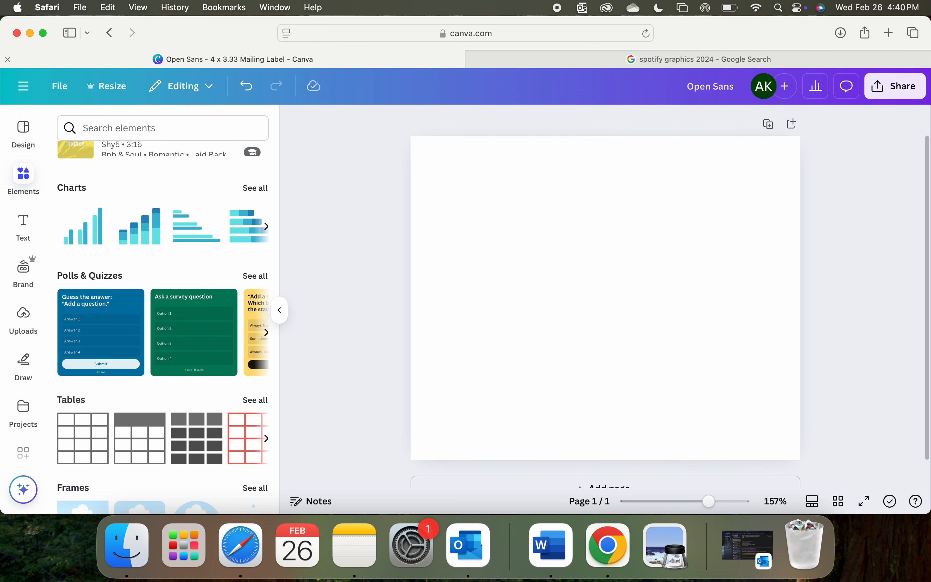
Browse the featured, trending and More from Canva sections of the Apps panel
{"action": "scroll", "coordinate": [15, 331], "scroll_direction": "down", "scroll_amount": 5}
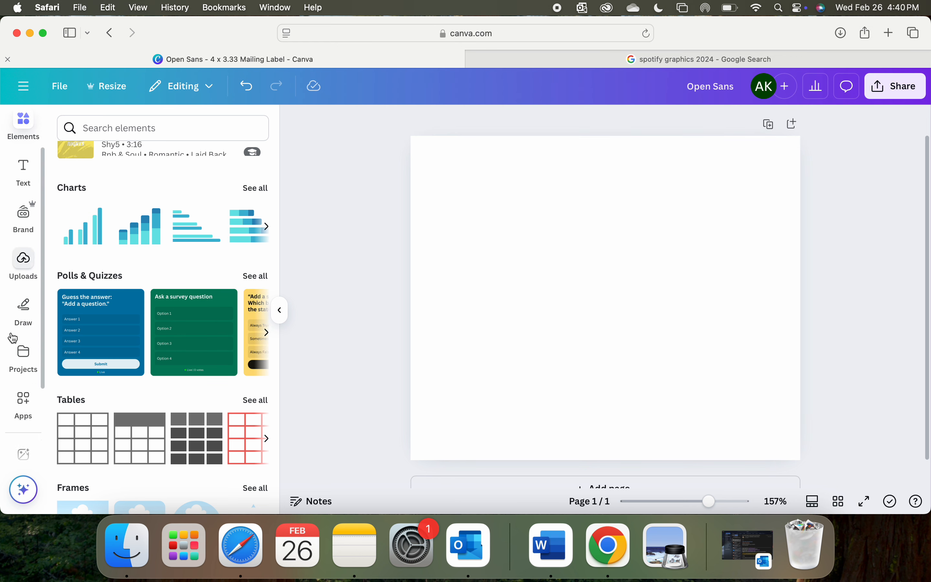
{"action": "scroll", "coordinate": [38, 307], "scroll_direction": "up", "scroll_amount": 2}
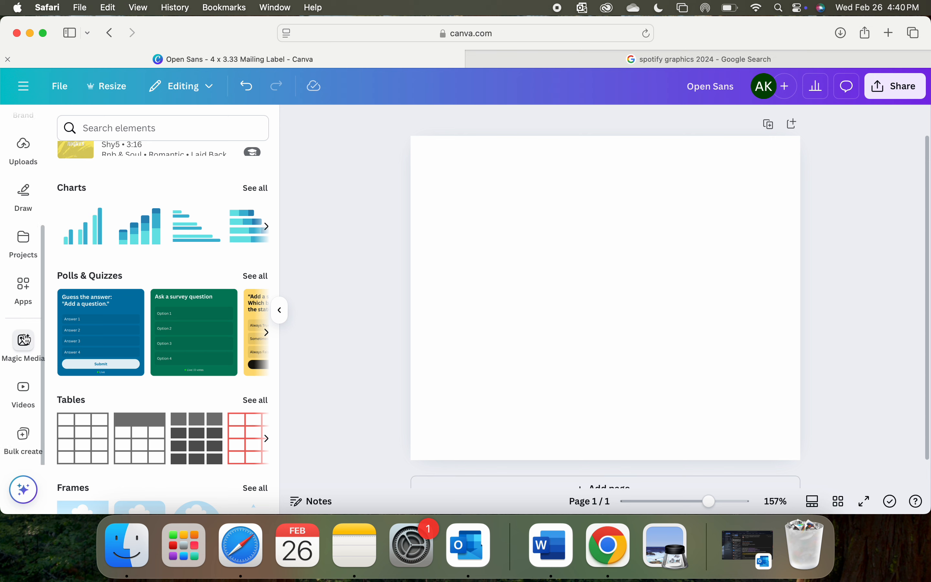
{"action": "left_click", "coordinate": [26, 339]}
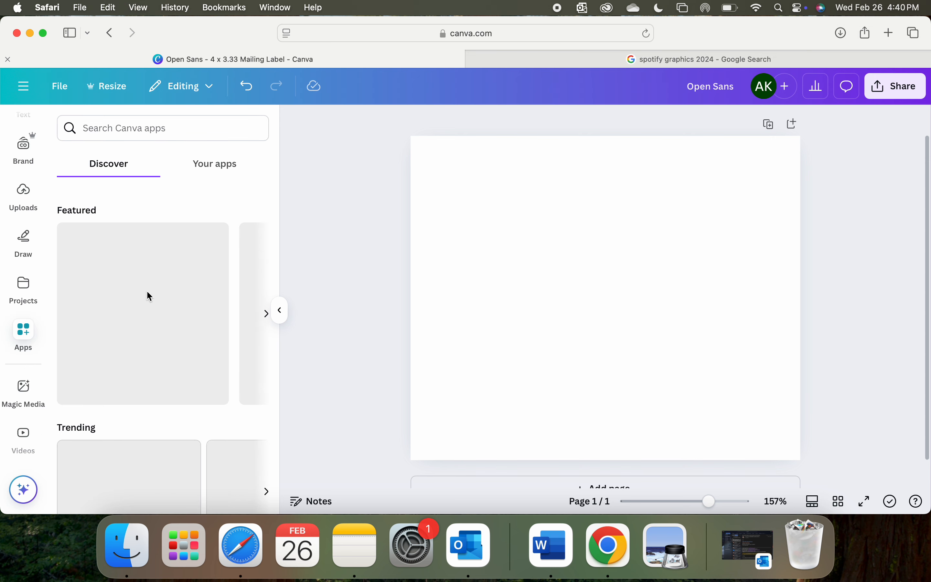
{"action": "scroll", "coordinate": [145, 314], "scroll_direction": "down", "scroll_amount": 3}
{"action": "scroll", "coordinate": [144, 314], "scroll_direction": "up", "scroll_amount": 3}
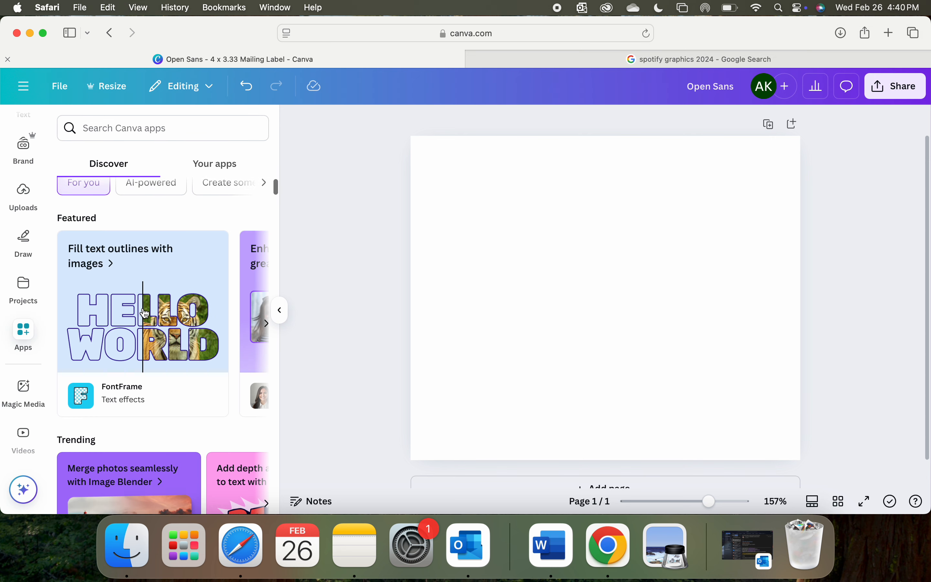
{"action": "scroll", "coordinate": [169, 326], "scroll_direction": "right", "scroll_amount": 3}
{"action": "scroll", "coordinate": [170, 326], "scroll_direction": "right", "scroll_amount": 5}
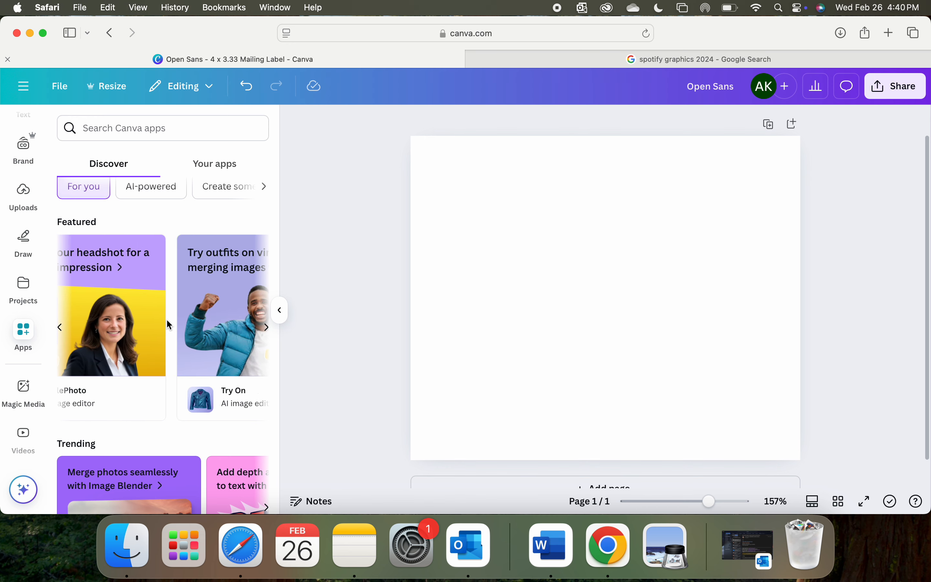
{"action": "scroll", "coordinate": [168, 321], "scroll_direction": "right", "scroll_amount": 2}
{"action": "scroll", "coordinate": [168, 322], "scroll_direction": "down", "scroll_amount": 5}
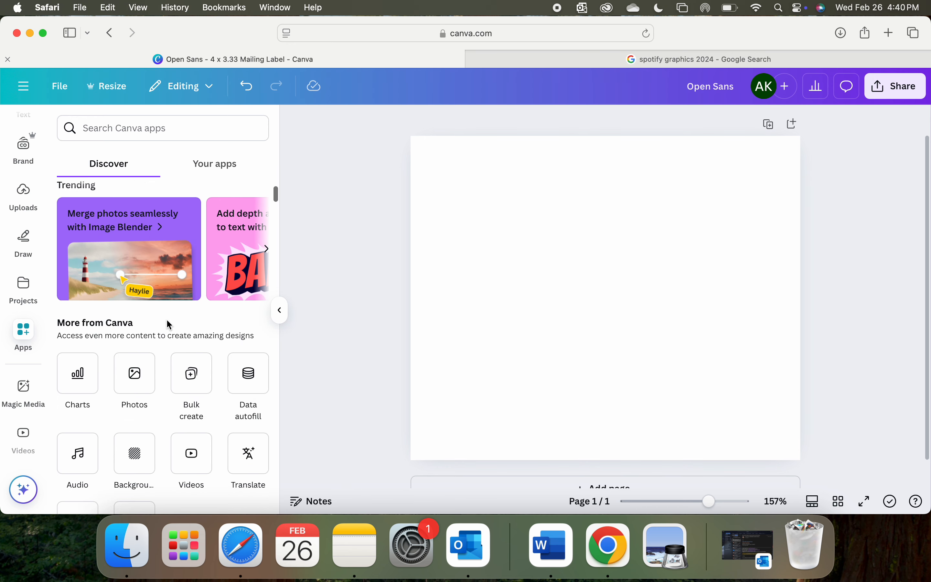
{"action": "scroll", "coordinate": [168, 322], "scroll_direction": "up", "scroll_amount": 4}
{"action": "scroll", "coordinate": [20, 155], "scroll_direction": "up", "scroll_amount": 5}
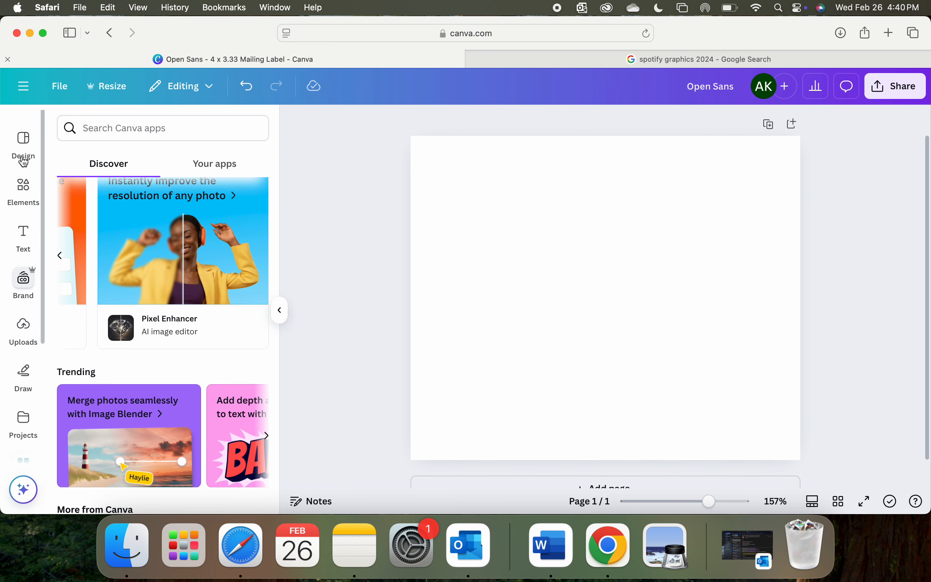
Browse the Design templates, then return to the Elements panel and deselect everything on the page
{"action": "left_click", "coordinate": [23, 138]}
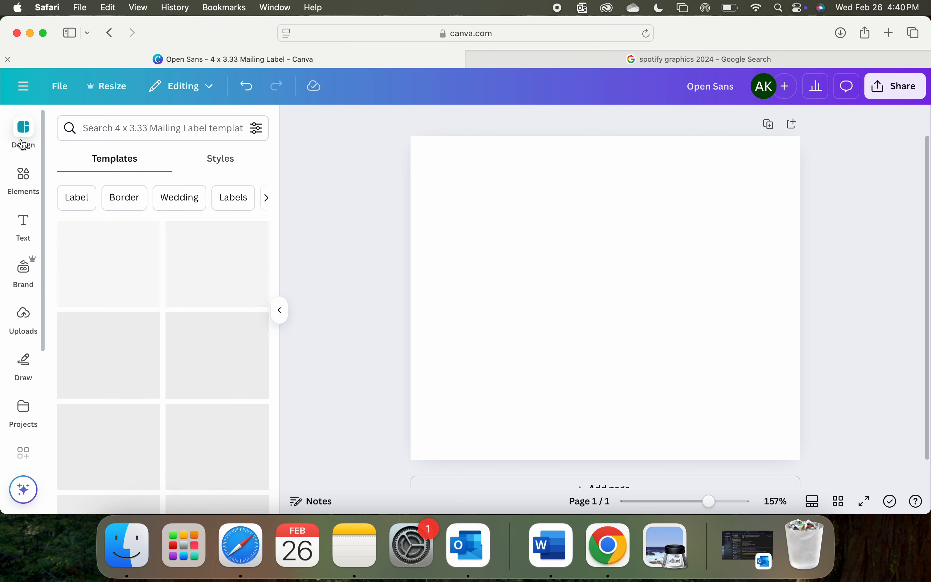
{"action": "scroll", "coordinate": [23, 281], "scroll_direction": "down", "scroll_amount": 2}
{"action": "scroll", "coordinate": [23, 280], "scroll_direction": "down", "scroll_amount": 3}
{"action": "scroll", "coordinate": [23, 280], "scroll_direction": "up", "scroll_amount": 6}
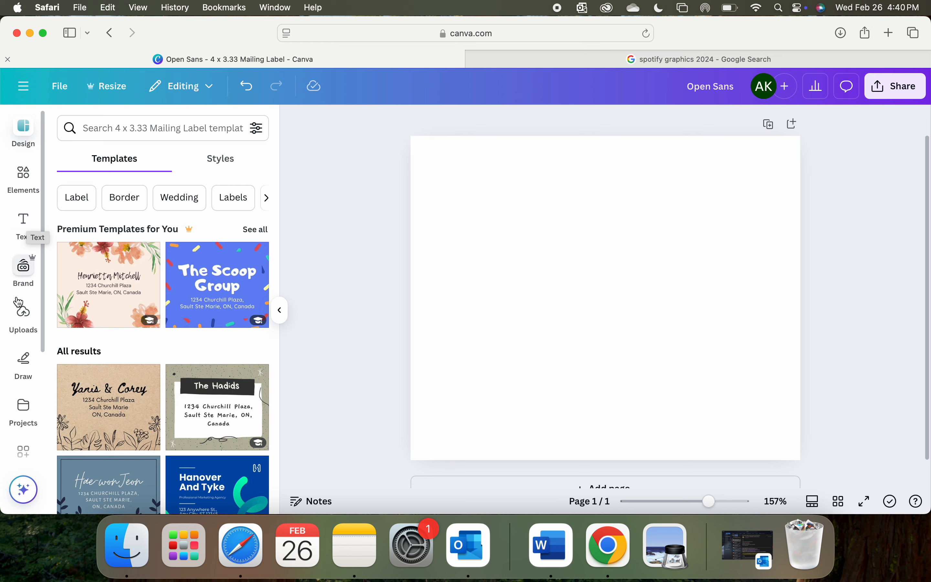
{"action": "left_click", "coordinate": [23, 176]}
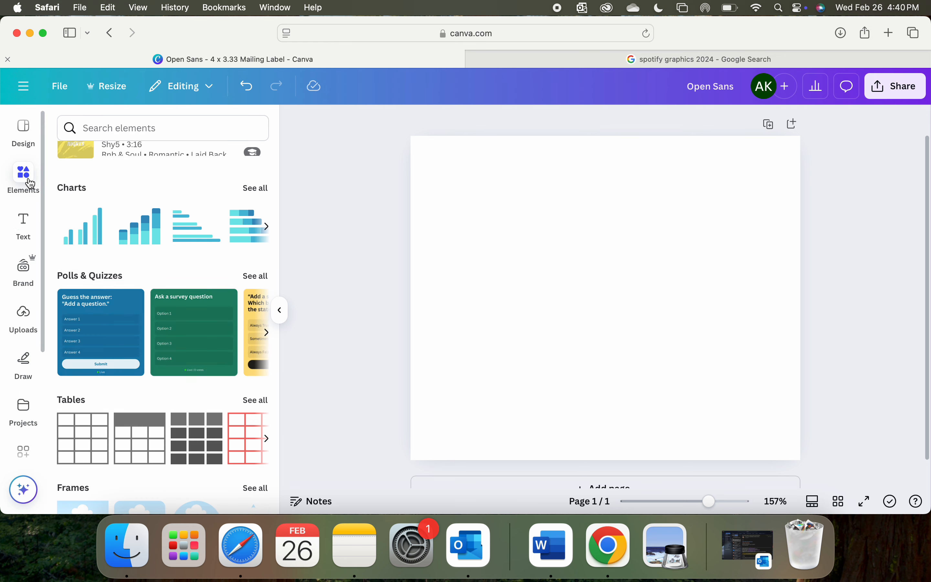
{"action": "scroll", "coordinate": [214, 249], "scroll_direction": "up", "scroll_amount": 3}
{"action": "scroll", "coordinate": [210, 248], "scroll_direction": "up", "scroll_amount": 5}
{"action": "left_click", "coordinate": [610, 235]}
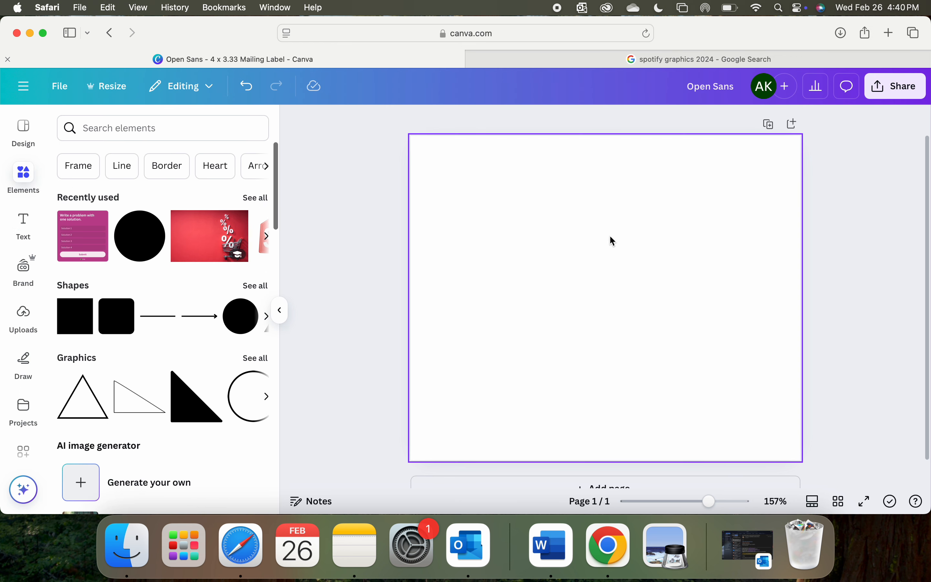